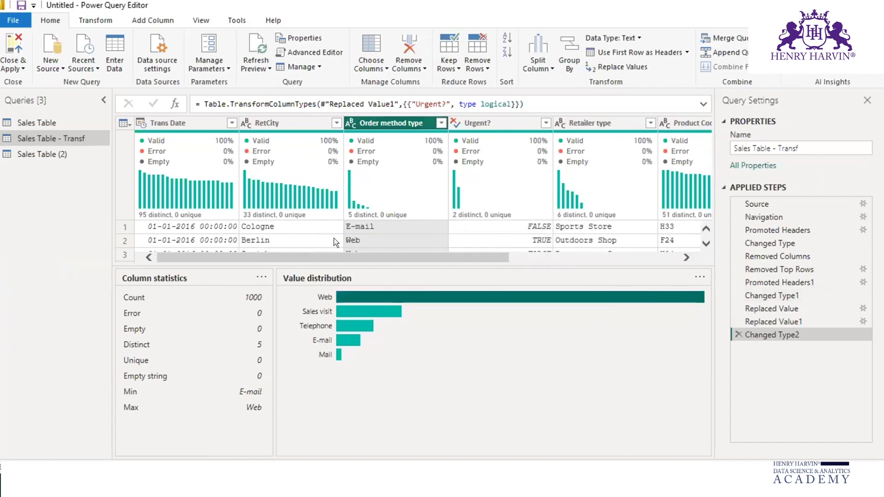
- Rename the Trans Date column as Transaction Date
right_click(160, 120)
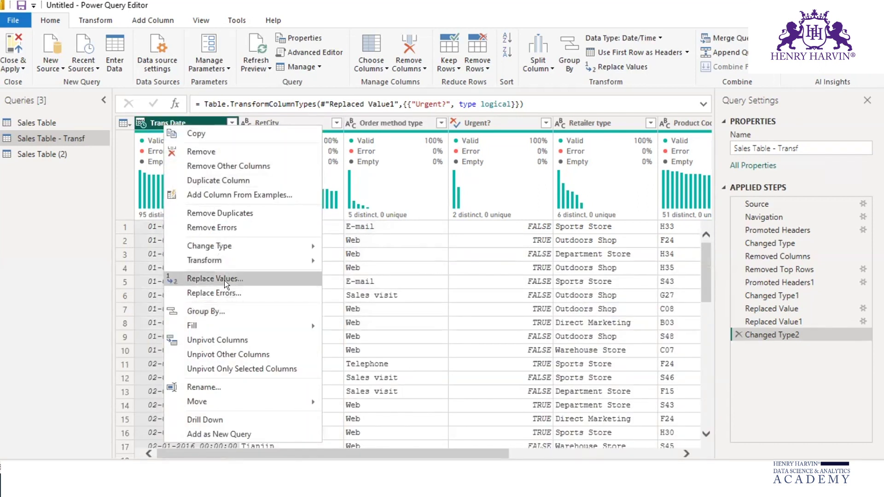
left_click(211, 382)
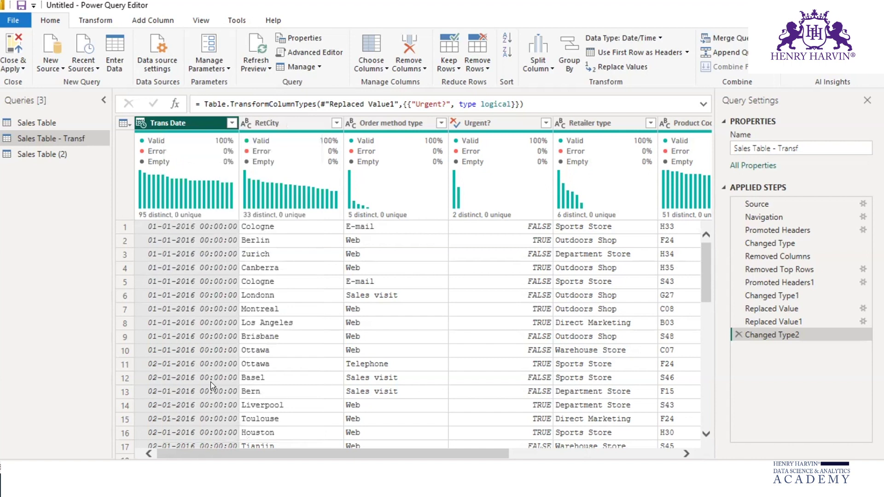
type("action")
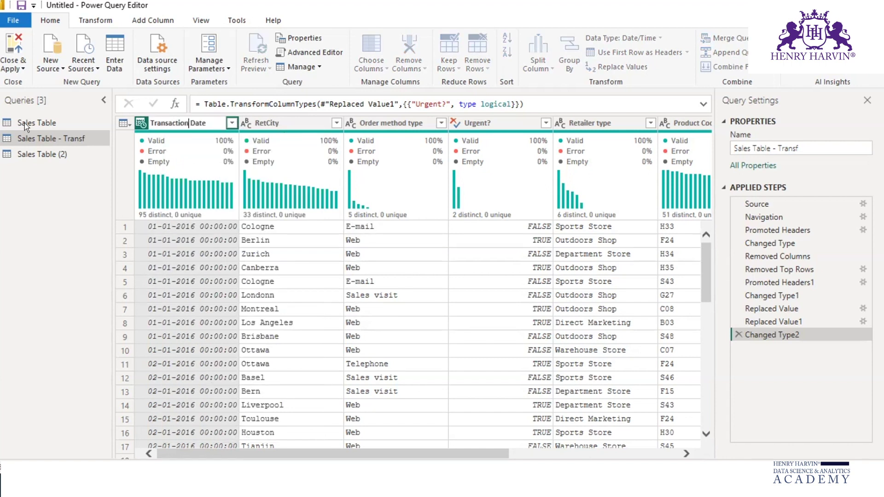
key("Return")
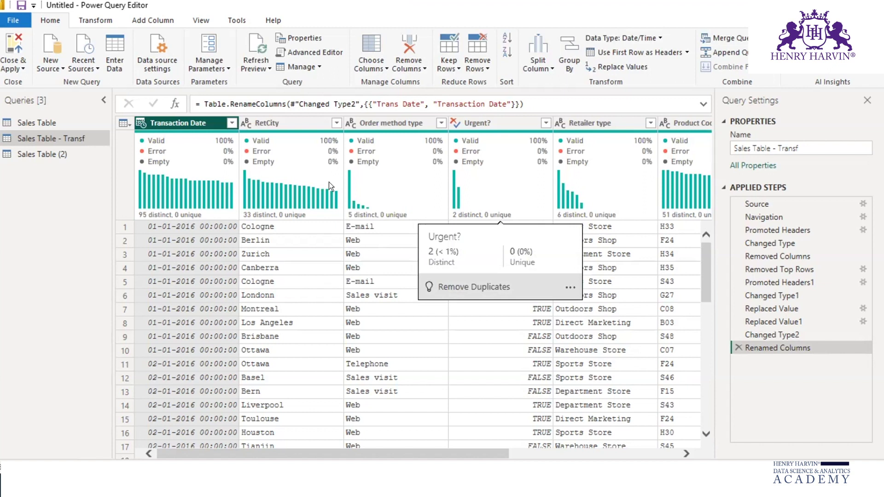
- Check the topic list in the Notepad notes, and circle the Quantity Sold column's error indicators in Power Query Editor before clearing the ink
key("alt+Tab")
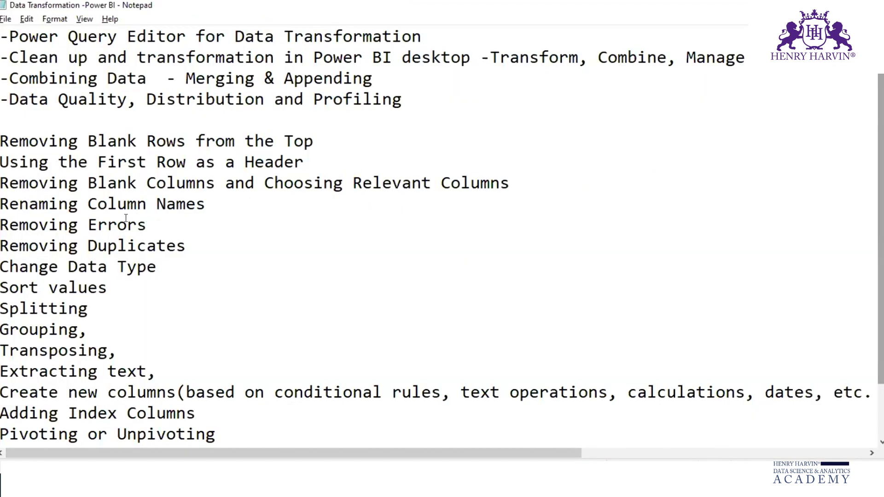
key("alt+Tab")
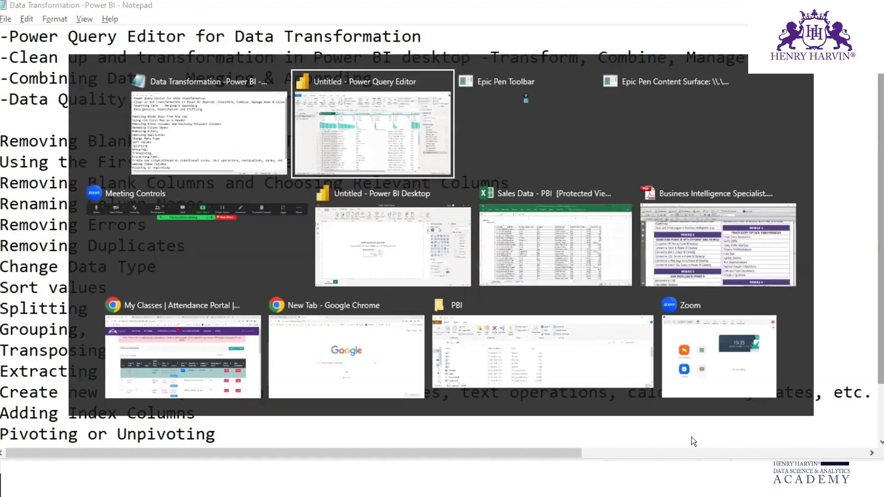
left_click_drag(467, 451, 636, 452)
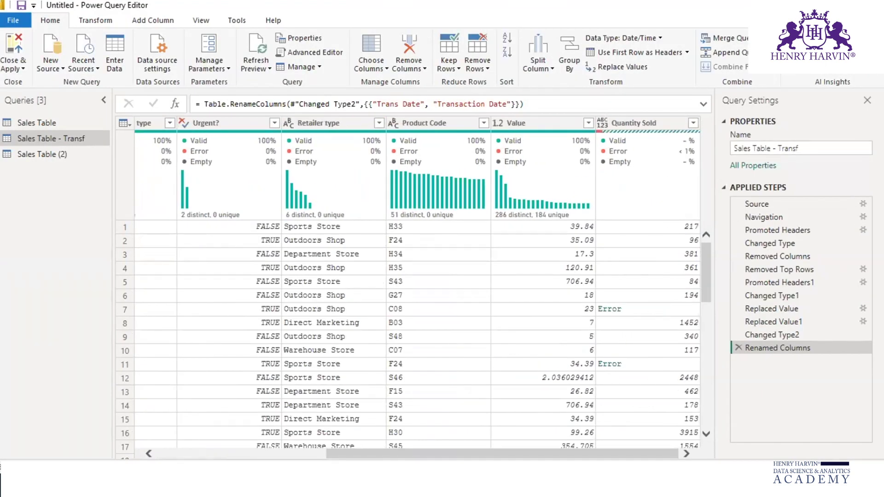
key("ctrl+shift+d")
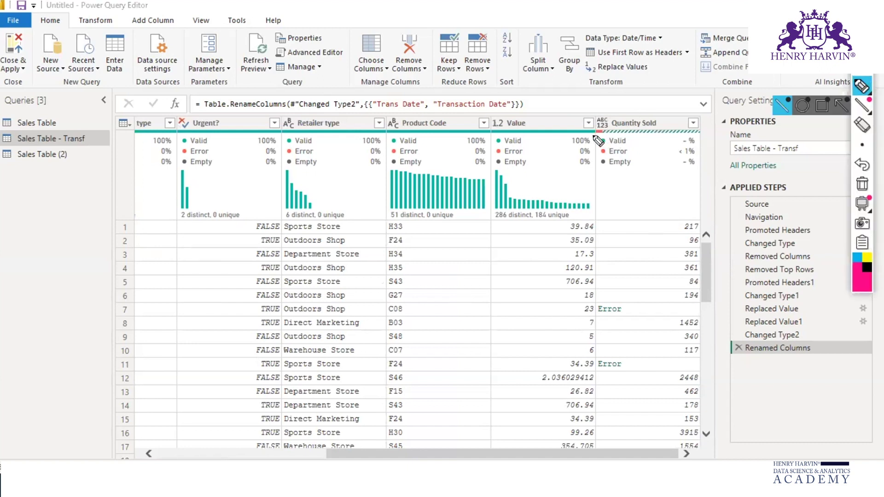
mouse_move(599, 141)
left_mouse_down()
mouse_move(610, 131)
mouse_move(594, 128)
mouse_move(598, 155)
mouse_move(598, 145)
left_mouse_up()
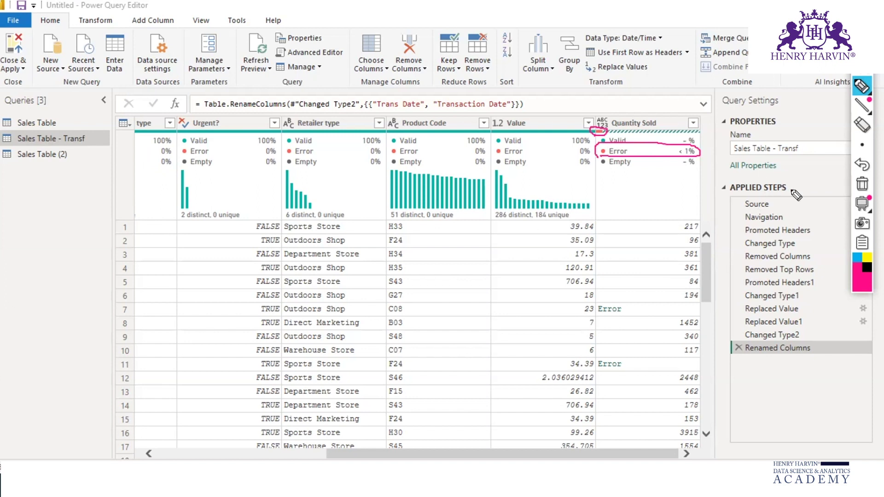
left_click(860, 184)
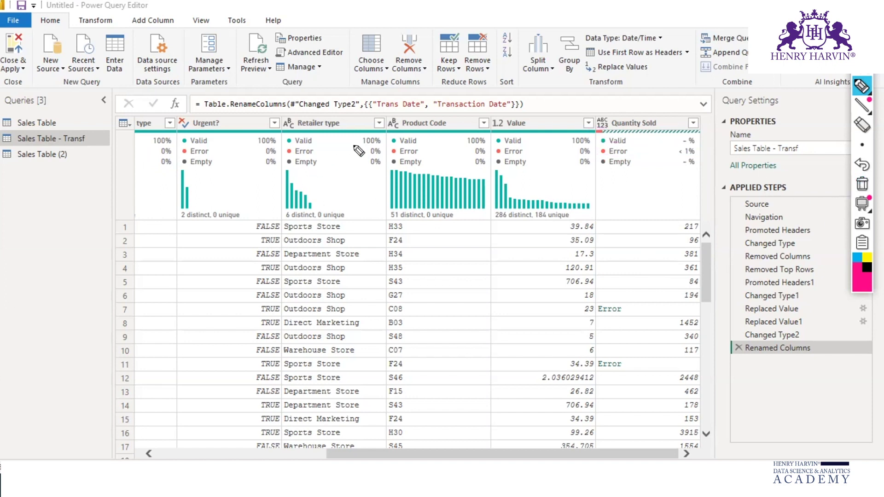
- Underline the quality figures of the Retailer type and Product Code columns and the row 7 error in Quantity Sold, clearing the annotations
left_click_drag(287, 157, 350, 172)
left_click_drag(409, 145, 486, 148)
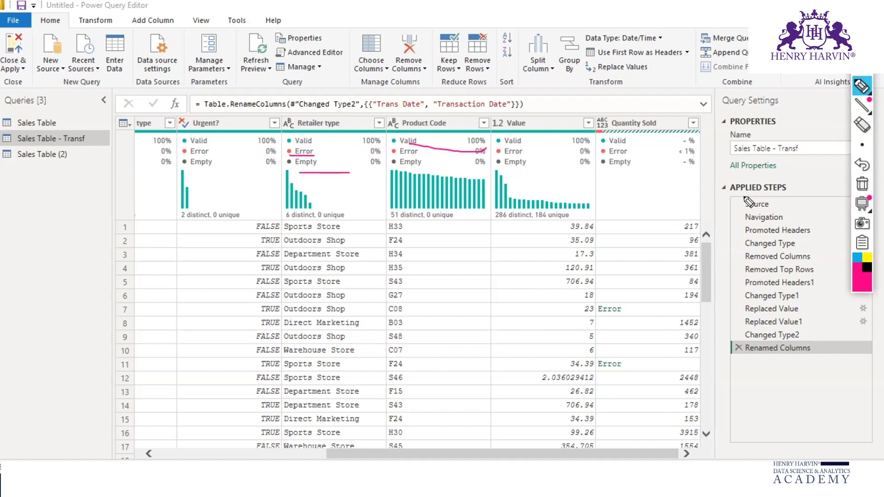
left_click(852, 184)
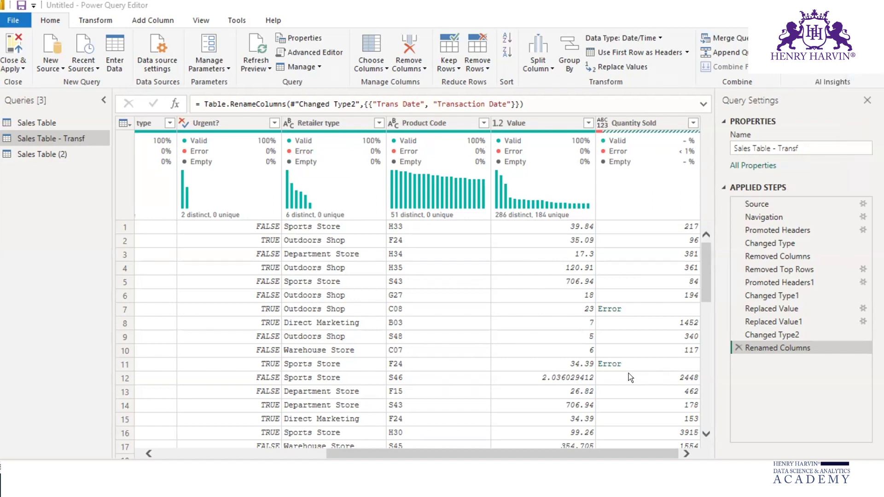
key("ctrl+shift+p")
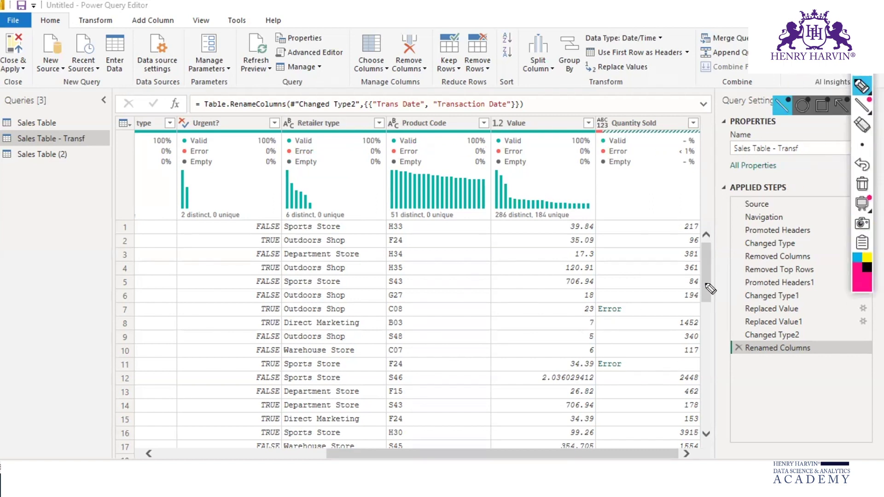
left_click_drag(597, 323, 641, 317)
key("ctrl+shift+p")
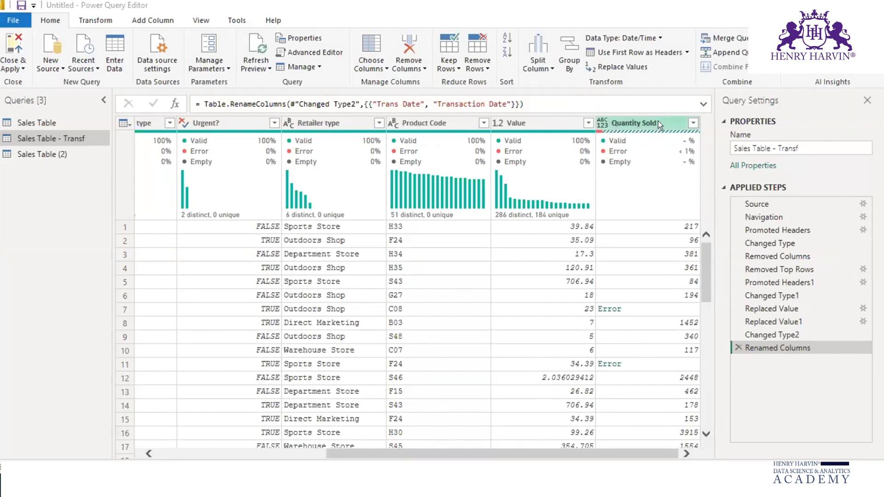
- Remove the rows with errors in the Quantity Sold column, and delete that applied step
double_click(657, 122)
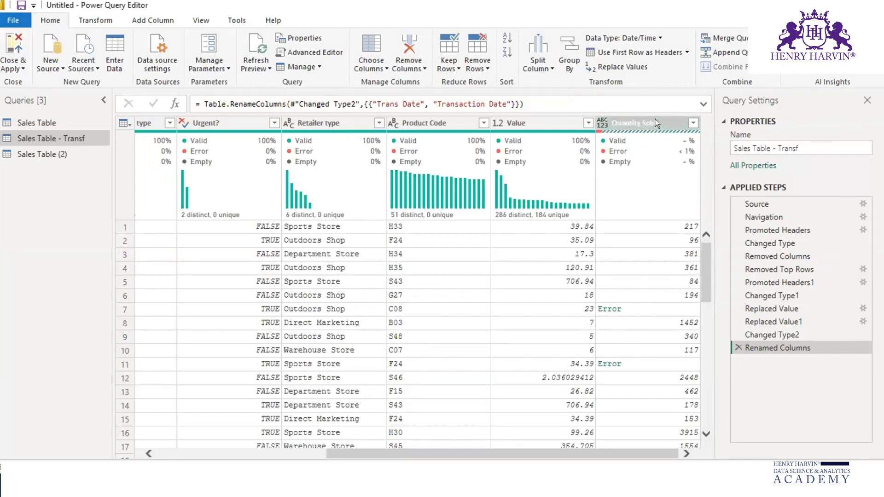
right_click(657, 122)
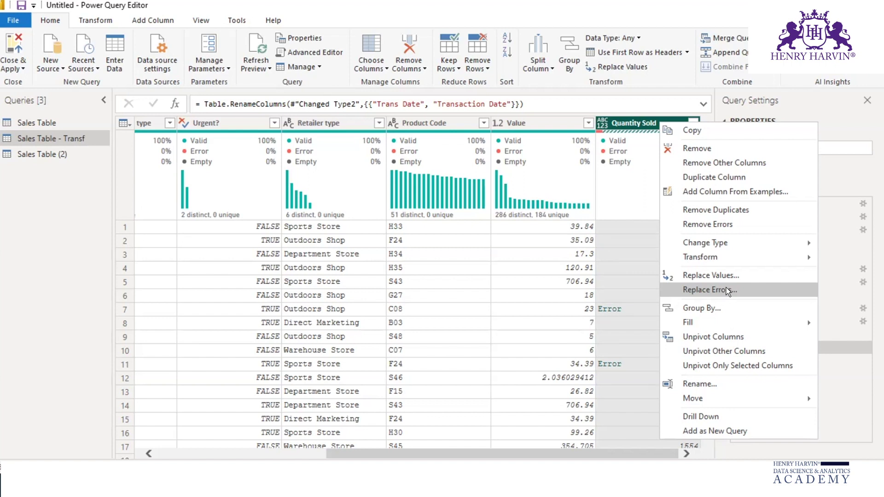
left_click(728, 226)
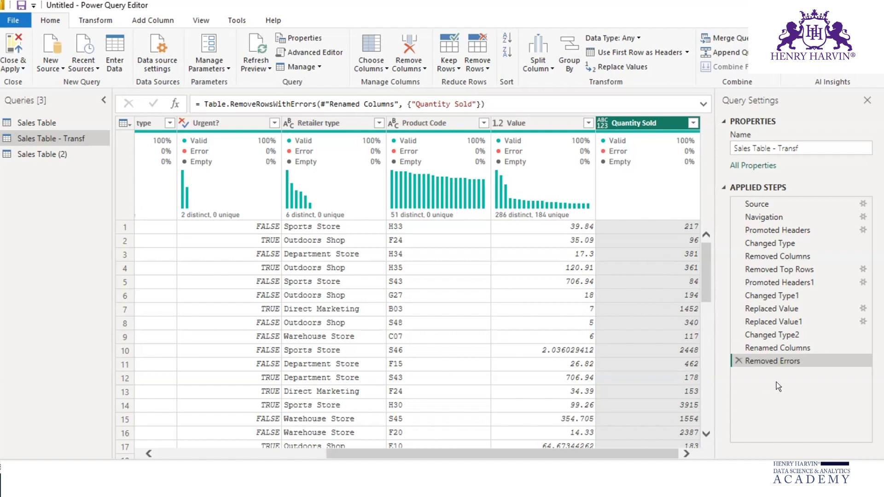
left_click(738, 360)
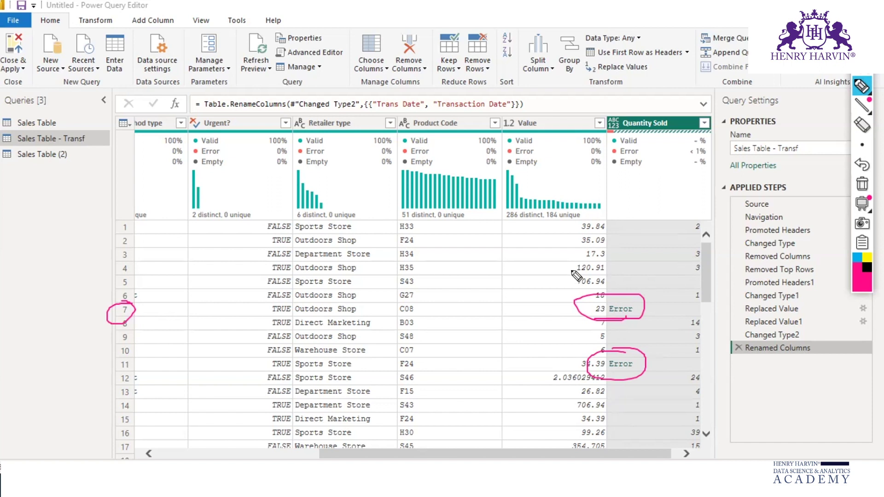
- Annotate the Quantity Sold column with a downward arrow and underlines near rows 14 to 16, and close the annotation overlay
left_click(634, 275)
left_click_drag(666, 150, 682, 283)
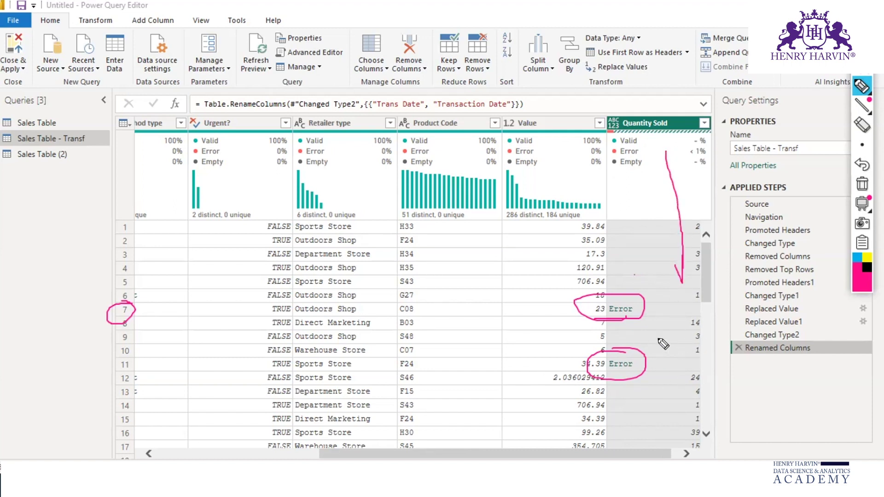
left_click_drag(628, 402, 679, 402)
mouse_move(631, 424)
left_mouse_down()
mouse_move(685, 418)
mouse_move(681, 435)
left_mouse_up()
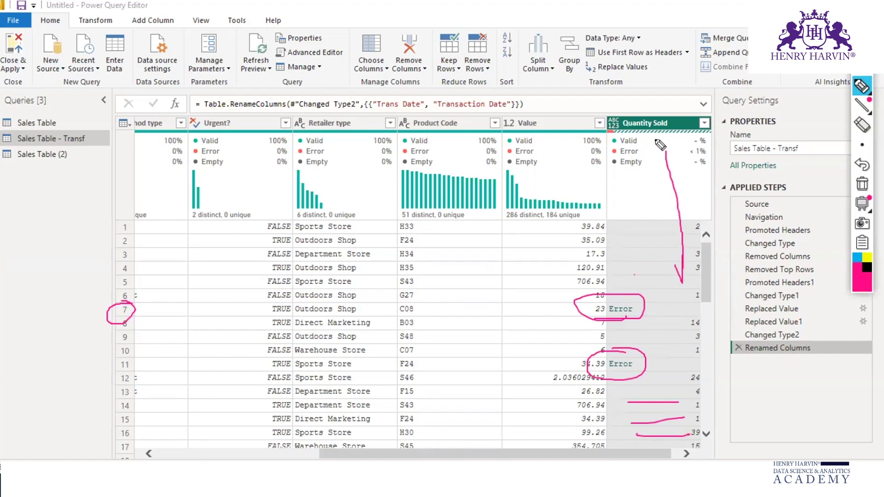
left_click_drag(682, 284, 690, 267)
key("Escape")
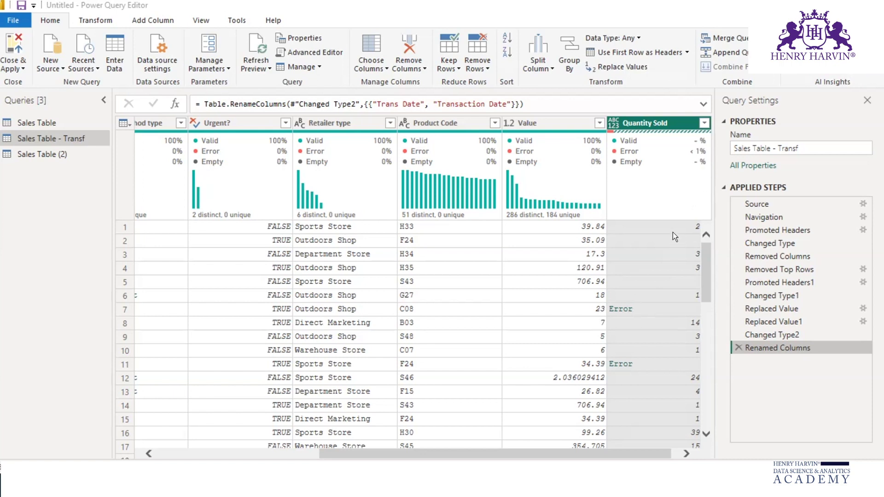
- Set up an error replacement for the Quantity Sold column with the value 1000
right_click(668, 122)
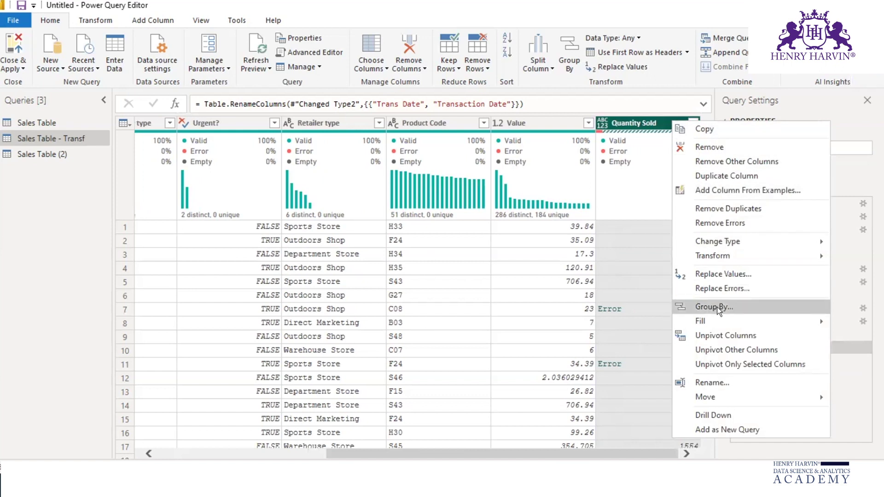
left_click(742, 288)
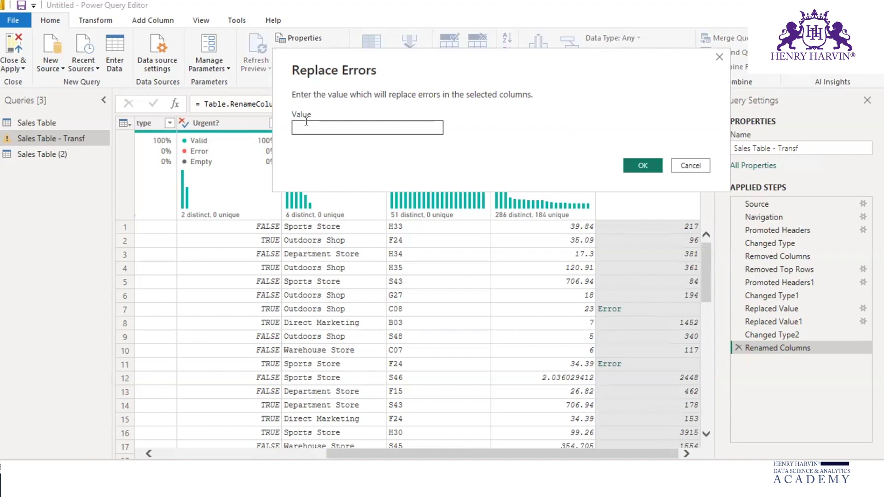
left_click(326, 122)
type("1000")
- Circle the Value amounts beside the errors in rows 7 and 11, mark both row numbers, and clear the ink
mouse_move(591, 306)
left_mouse_down()
mouse_move(571, 318)
mouse_move(581, 307)
left_mouse_up()
mouse_move(598, 360)
left_mouse_down()
mouse_move(569, 368)
mouse_move(579, 355)
mouse_move(600, 367)
left_mouse_up()
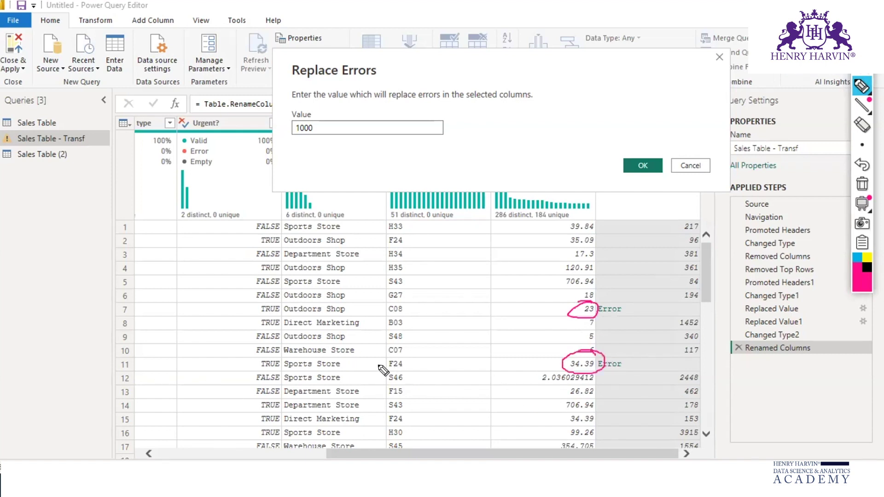
left_click_drag(119, 365, 66, 367)
left_click_drag(116, 308, 43, 311)
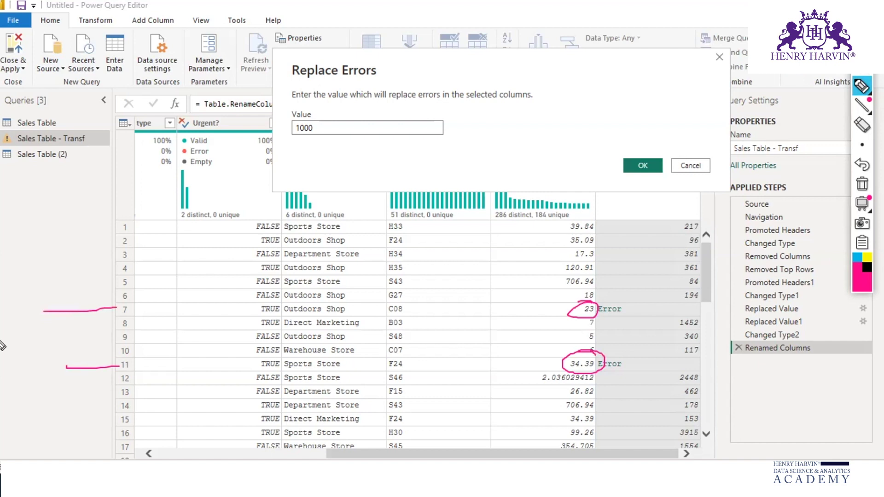
left_click(862, 184)
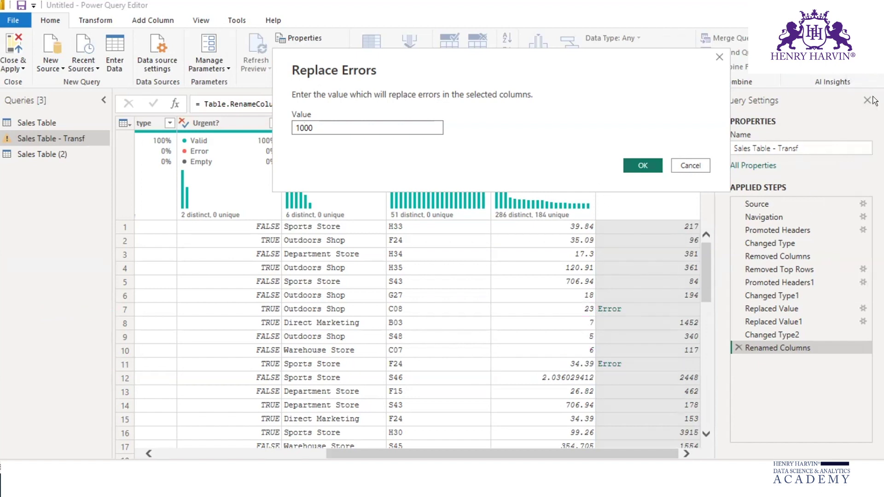
- Mark rows 7 and 11 with lines, and circle their Value amounts together with the adjoining Quantity Sold errors
mouse_move(871, 189)
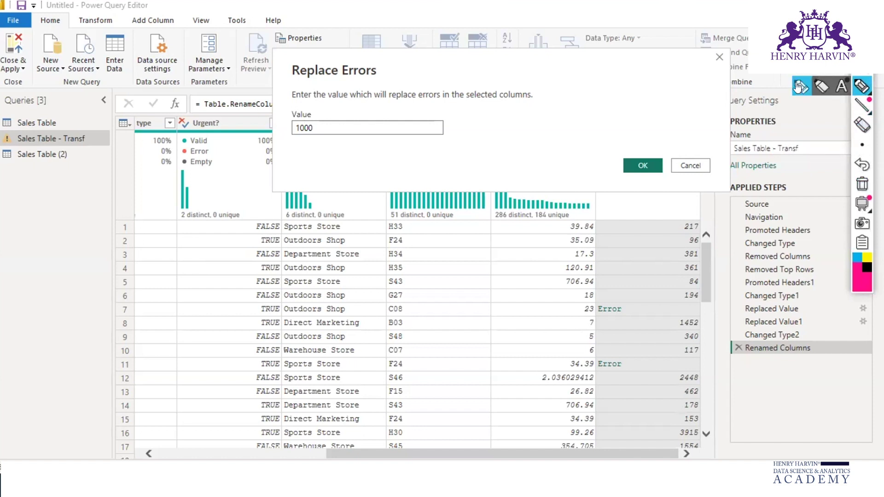
left_click_drag(115, 309, 48, 313)
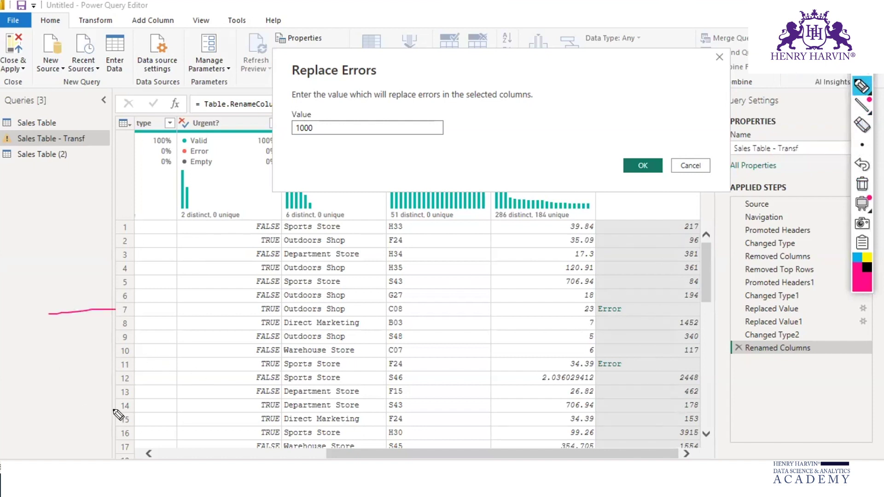
left_click_drag(118, 364, 19, 364)
mouse_move(622, 302)
left_mouse_down()
mouse_move(573, 306)
mouse_move(596, 297)
left_mouse_up()
mouse_move(619, 355)
left_mouse_down()
mouse_move(558, 364)
mouse_move(593, 350)
left_mouse_up()
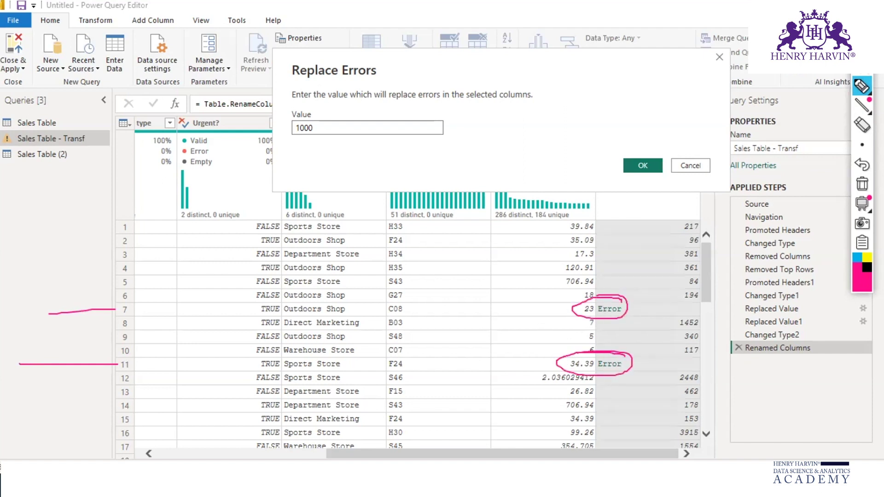
- Apply the error replacement, circling the replaced Quantity Sold values in rows 7 and 11, and delete that applied step
left_click(643, 162)
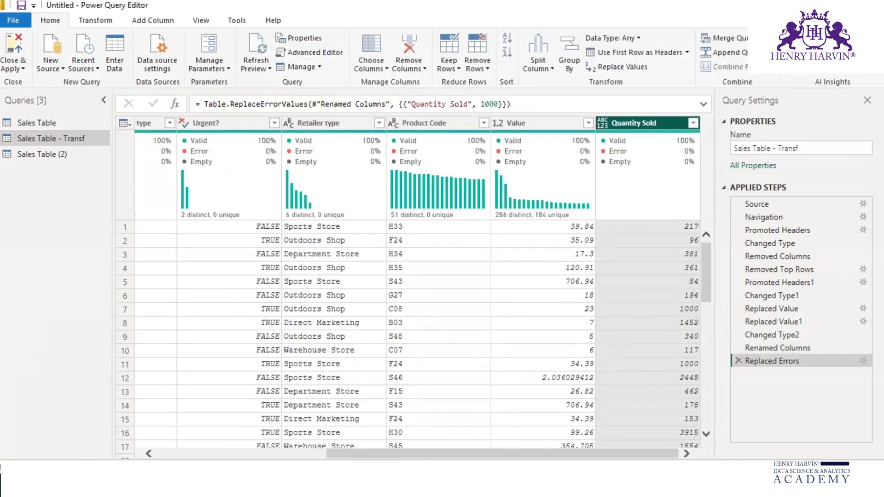
key("ctrl+shift+1")
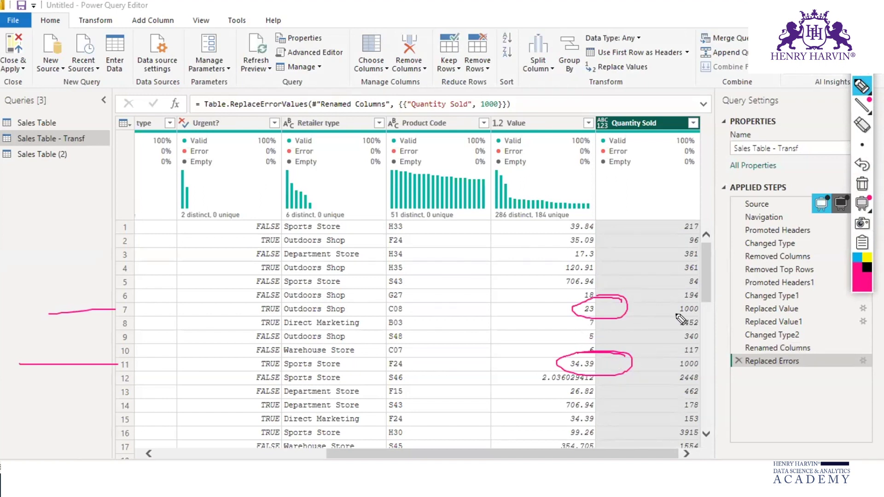
mouse_move(696, 297)
left_mouse_down()
mouse_move(672, 304)
mouse_move(701, 313)
left_mouse_up()
mouse_move(702, 356)
left_mouse_down()
mouse_move(690, 352)
mouse_move(707, 368)
left_mouse_up()
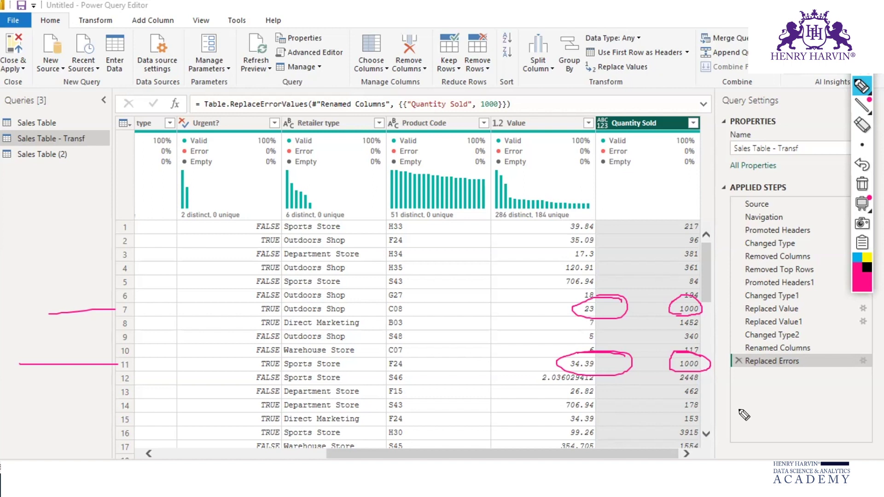
left_click(739, 361)
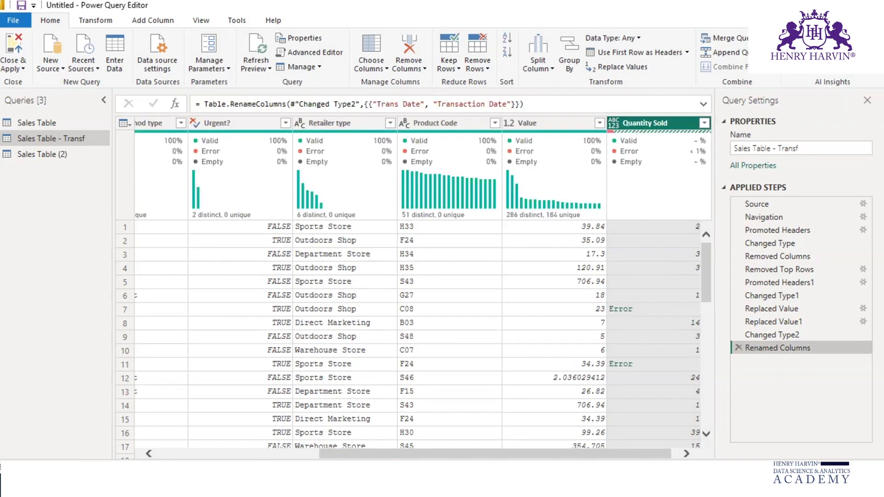
- Underline the Quantity Sold errors, Value amounts and row numbers of rows 7 and 11 with the annotation pen
key("ctrl+shift+1")
left_click_drag(607, 317, 646, 316)
left_click_drag(604, 375, 637, 373)
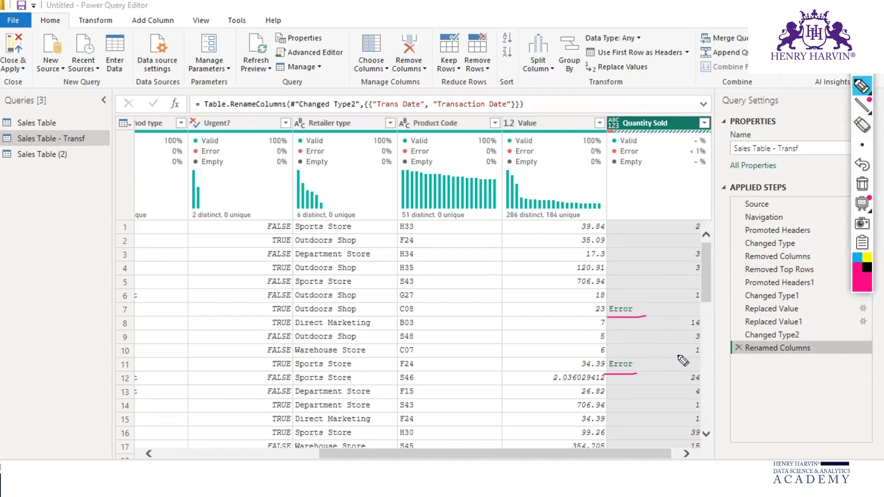
left_click_drag(588, 316, 605, 317)
left_click_drag(575, 371, 593, 371)
left_click_drag(104, 313, 125, 316)
left_click_drag(104, 366, 115, 370)
left_click(867, 215)
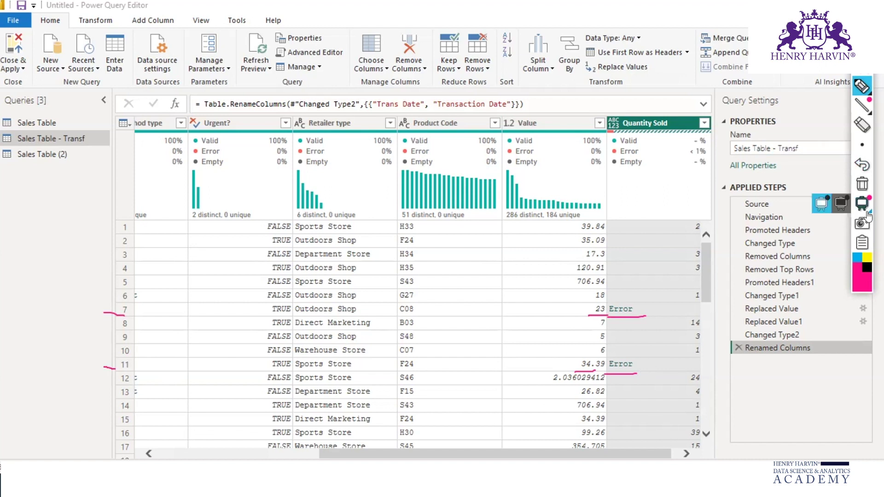
- Clear the ink and look through the table rows for further errors in the Quantity Sold column
left_click(861, 85)
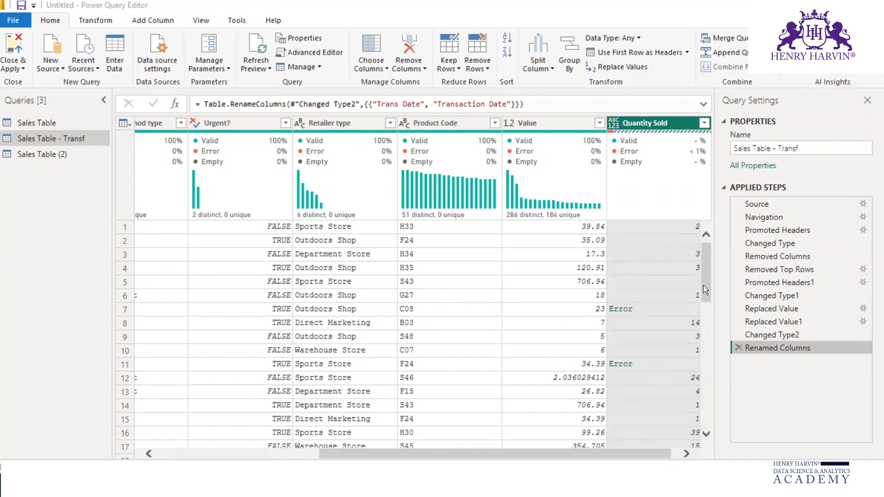
left_click_drag(703, 280, 708, 420)
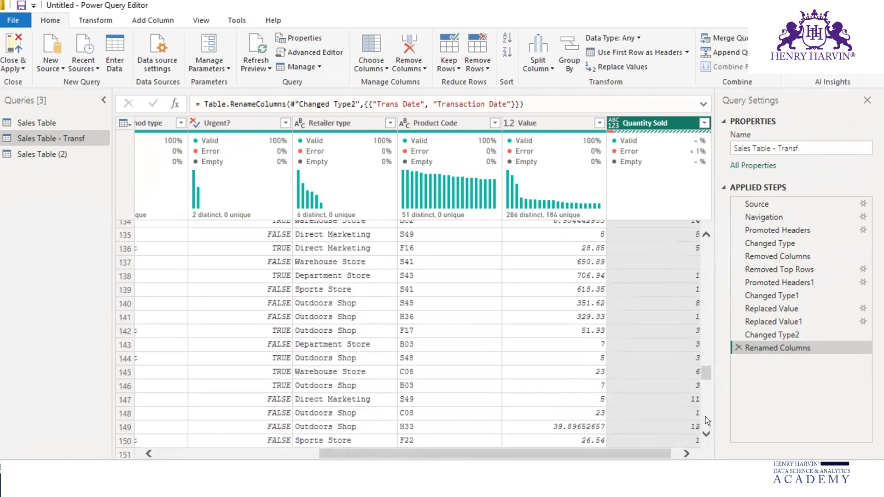
left_click_drag(702, 369, 706, 431)
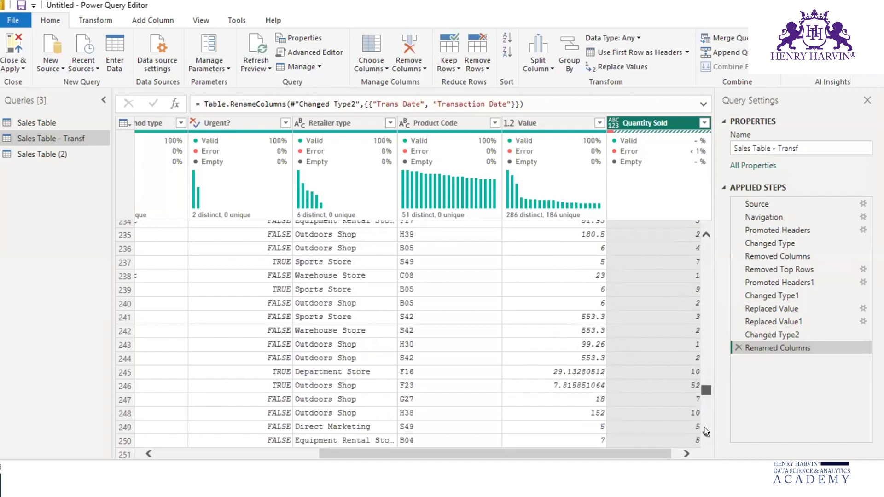
left_click_drag(706, 389, 703, 237)
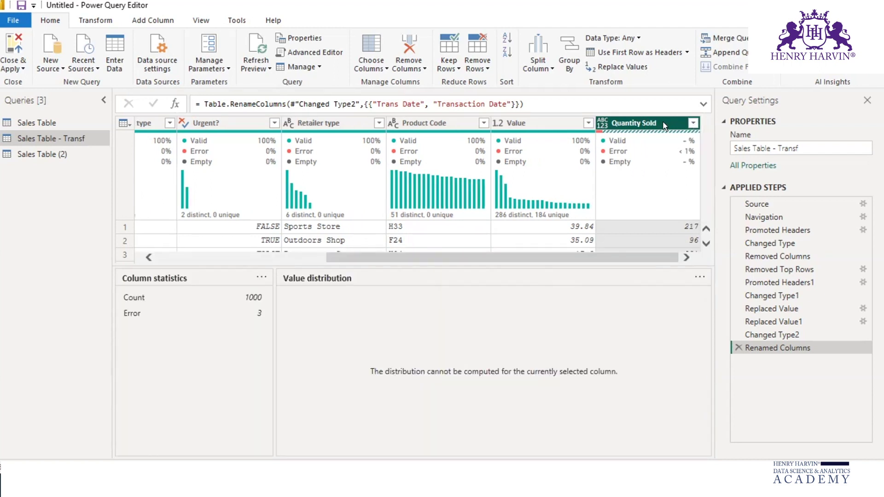
- View the column statistics of the Value column, and return to those of the Quantity Sold column
right_click(643, 122)
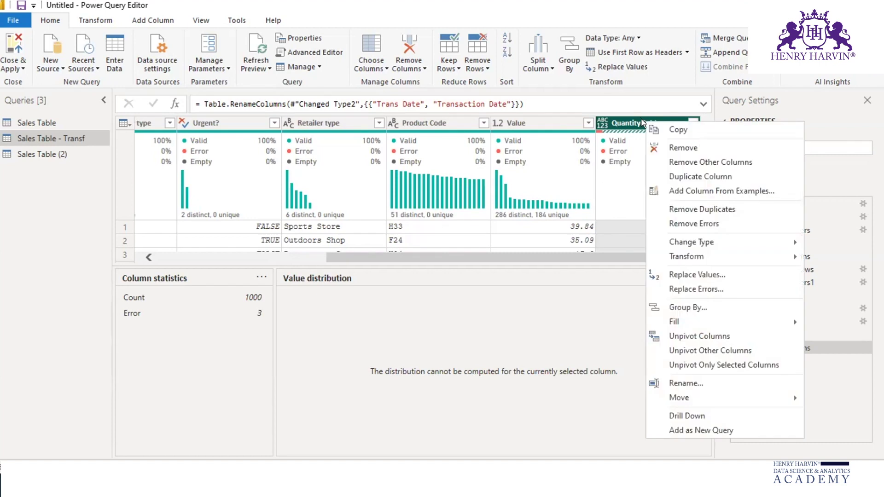
left_click(812, 105)
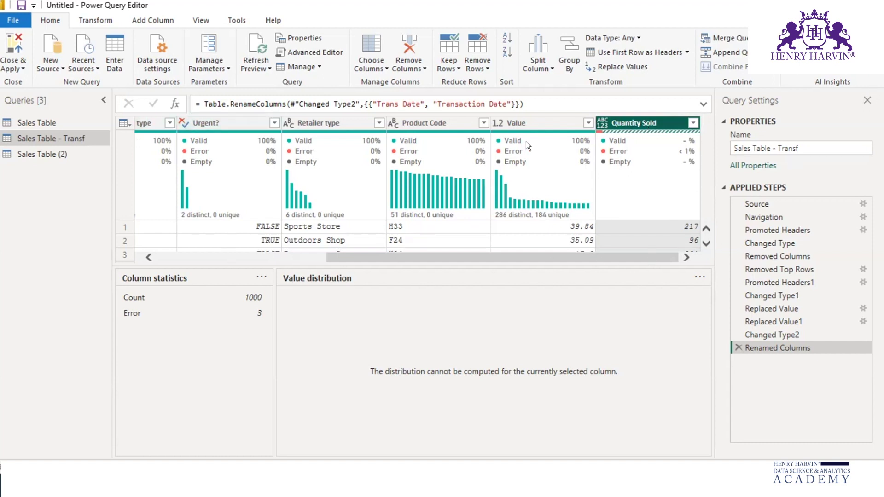
left_click(559, 118)
left_click(639, 121)
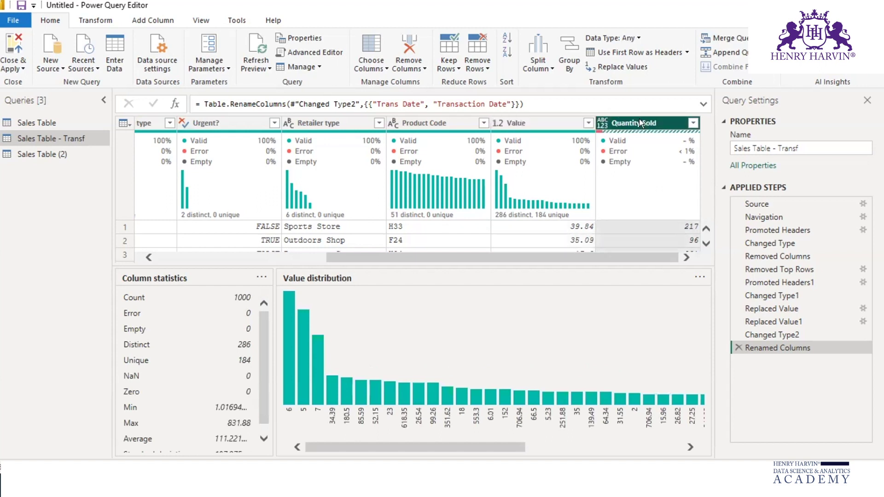
- Remove the rows with errors in the Quantity Sold column, and delete that applied step
right_click(643, 122)
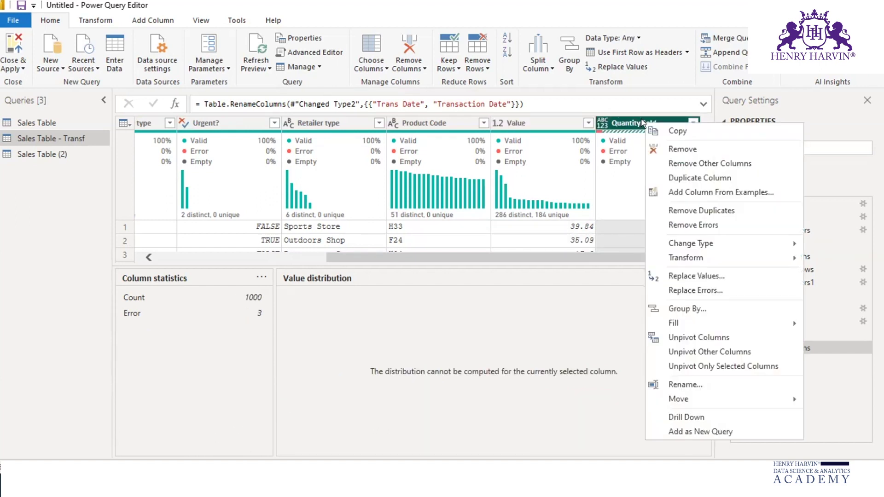
left_click(712, 228)
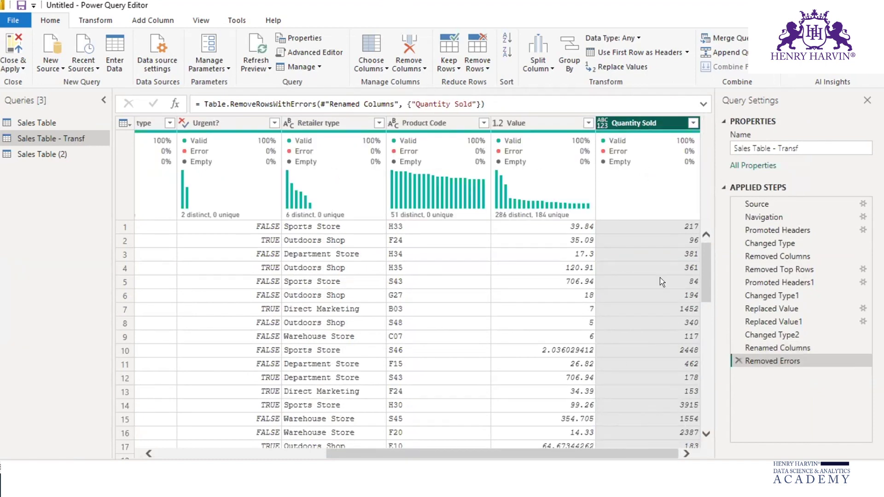
left_click(737, 360)
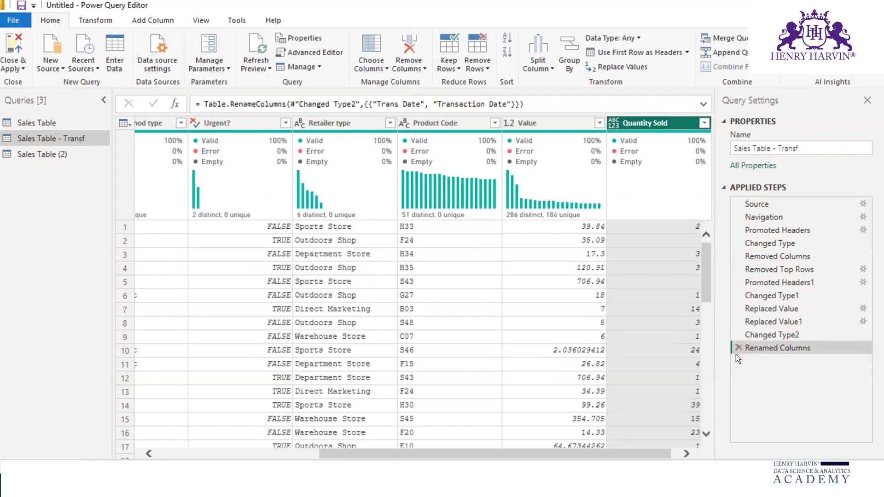
- Replace the errors in the Quantity Sold column with the value 999
right_click(638, 118)
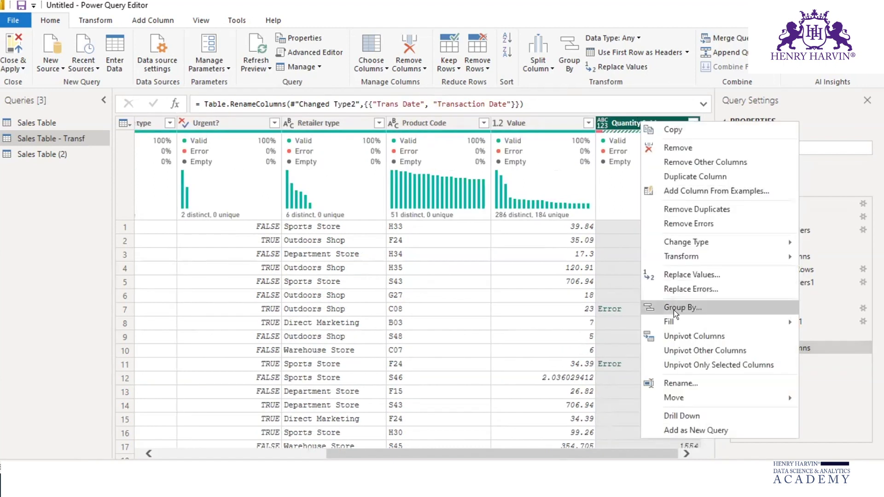
left_click(701, 289)
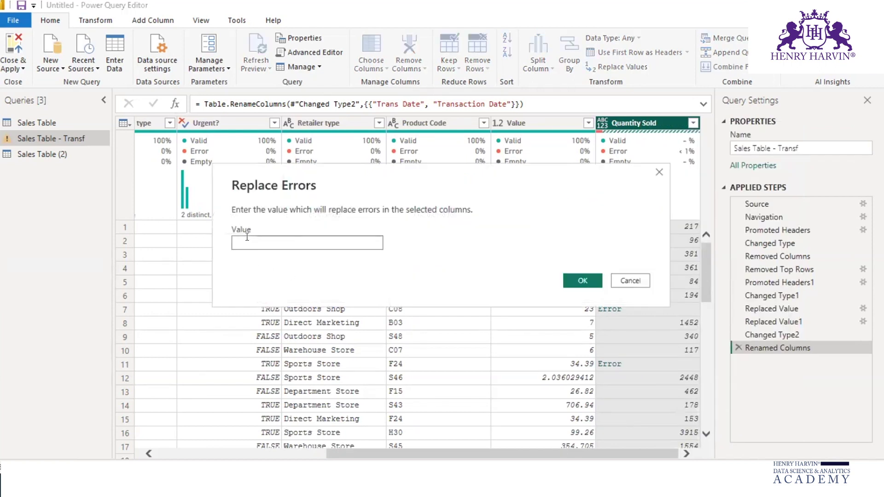
type("999")
left_click(580, 276)
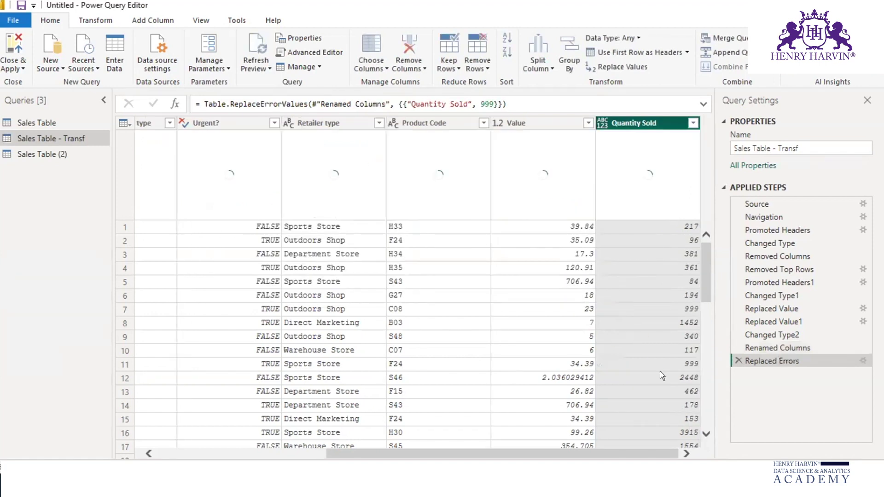
- Circle the Value amounts in rows 7 and 11 and the replaced Quantity Sold value in row 7, and clear the ink
key("ctrl+shift+p")
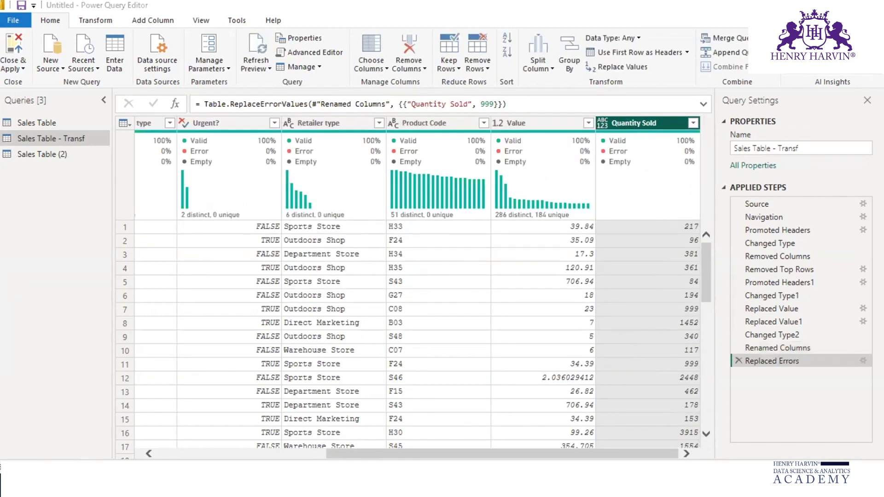
mouse_move(598, 317)
left_mouse_down()
mouse_move(567, 313)
mouse_move(599, 315)
left_mouse_up()
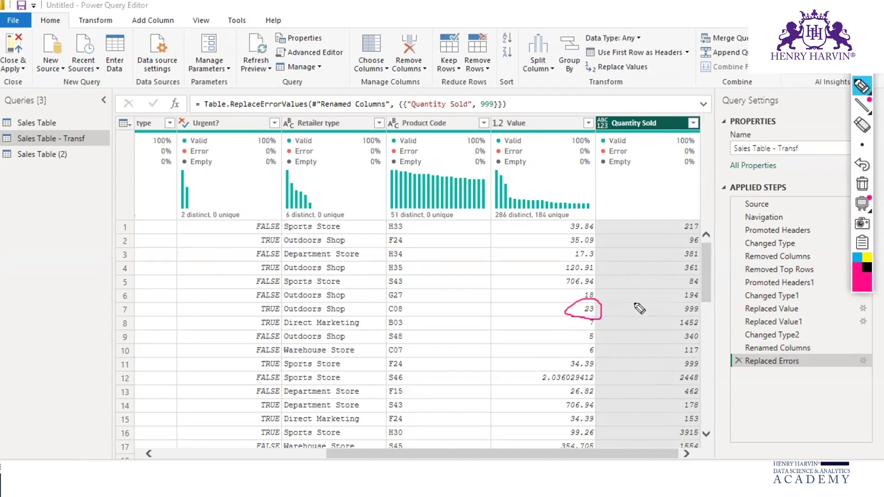
mouse_move(698, 303)
left_mouse_down()
mouse_move(699, 315)
mouse_move(698, 301)
left_mouse_up()
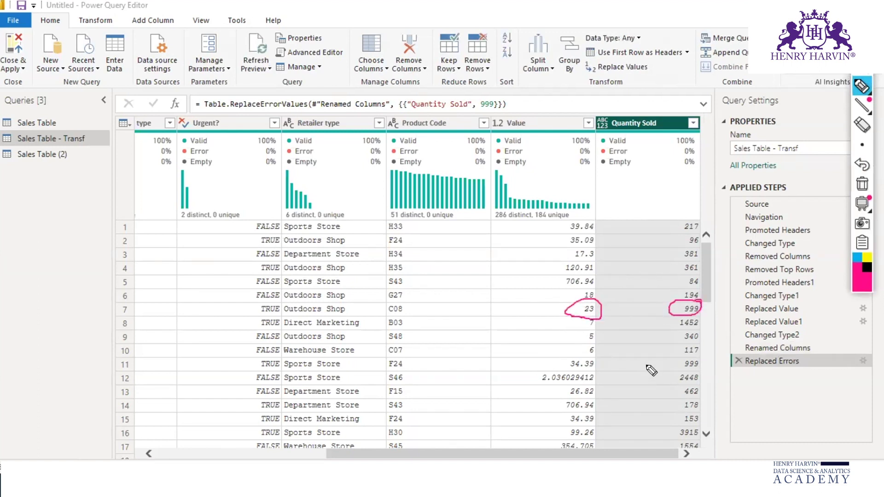
mouse_move(594, 367)
left_mouse_down()
mouse_move(571, 359)
mouse_move(615, 371)
mouse_move(588, 358)
left_mouse_up()
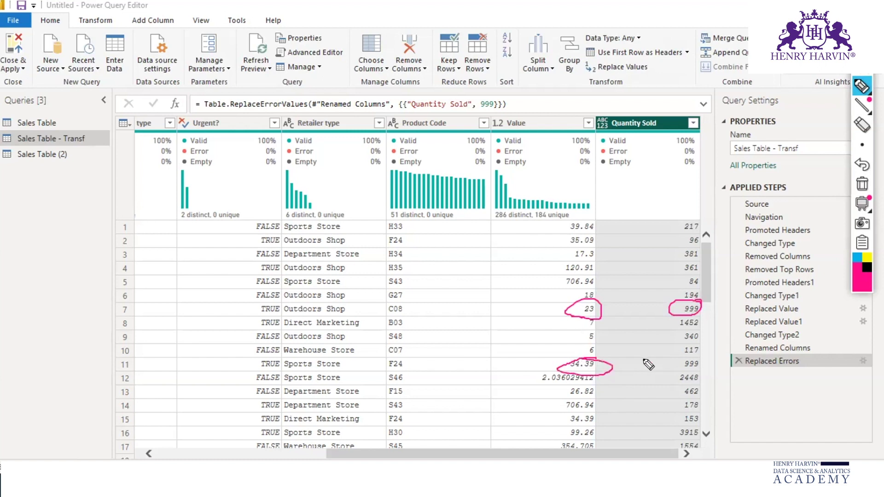
key("Escape")
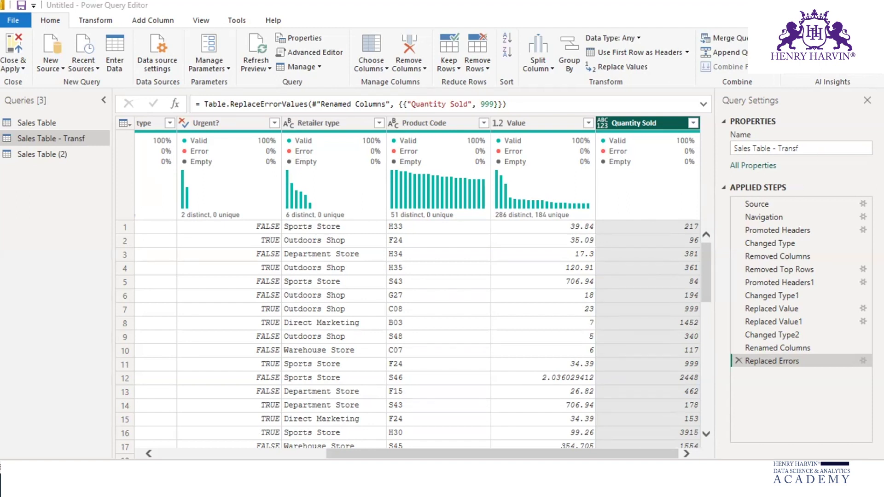
- Mark the applied steps from Removed Columns down to Replaced Errors with arrows, and clear the ink
mouse_move(719, 256)
left_mouse_down()
mouse_move(744, 256)
mouse_move(741, 282)
left_mouse_up()
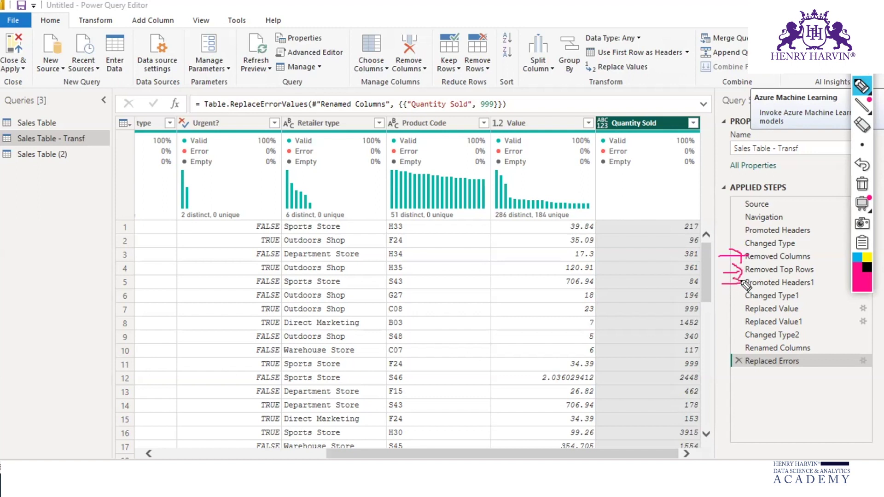
mouse_move(723, 314)
left_mouse_down()
mouse_move(742, 309)
mouse_move(746, 348)
mouse_move(735, 385)
left_mouse_up()
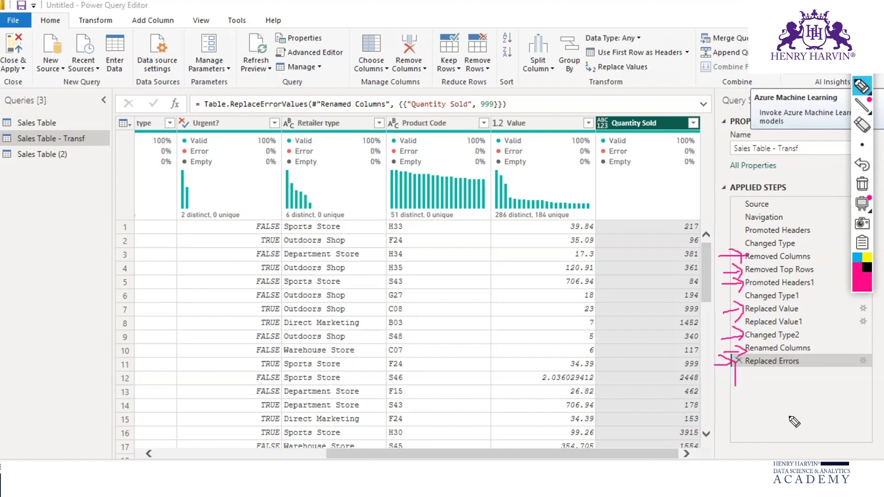
key("Escape")
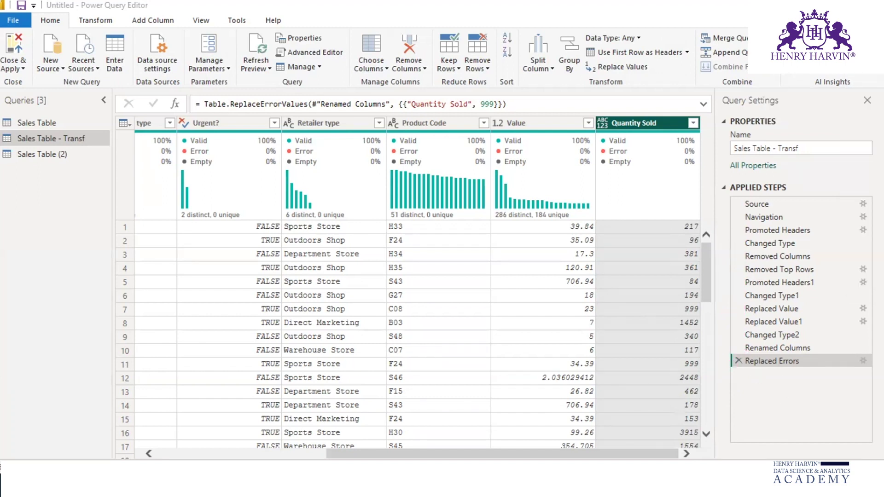
key("alt+Tab")
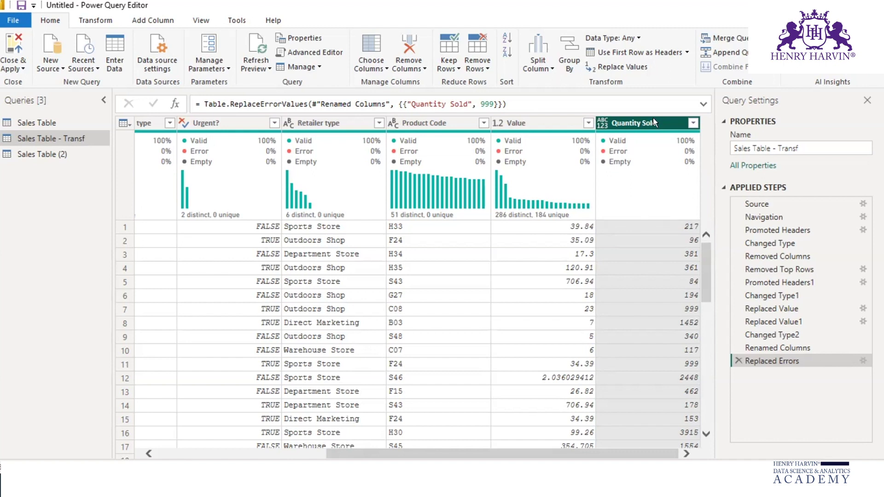
- Sort the table by Quantity Sold in ascending order and check the order of the values
left_click(502, 31)
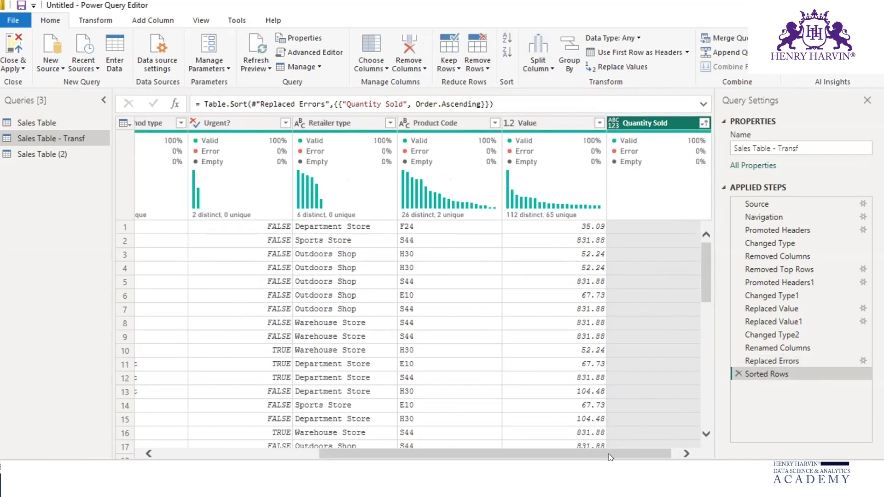
left_click_drag(609, 454, 616, 454)
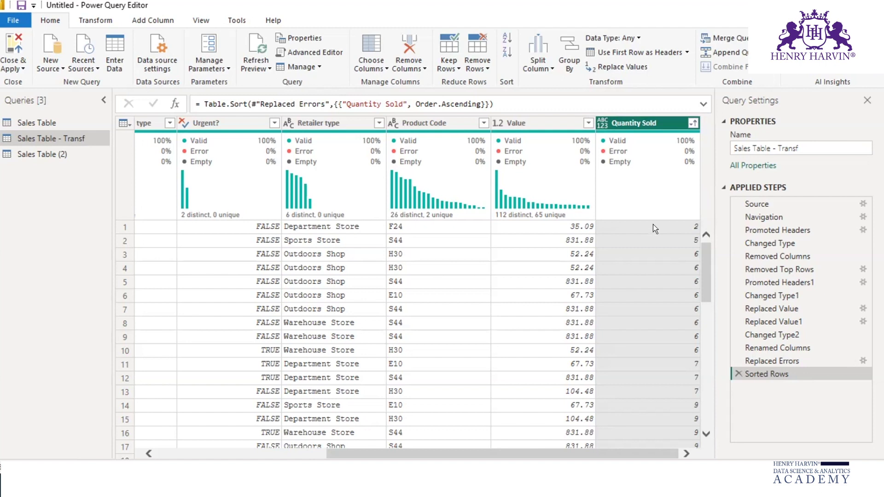
scroll(660, 249, "down", 5)
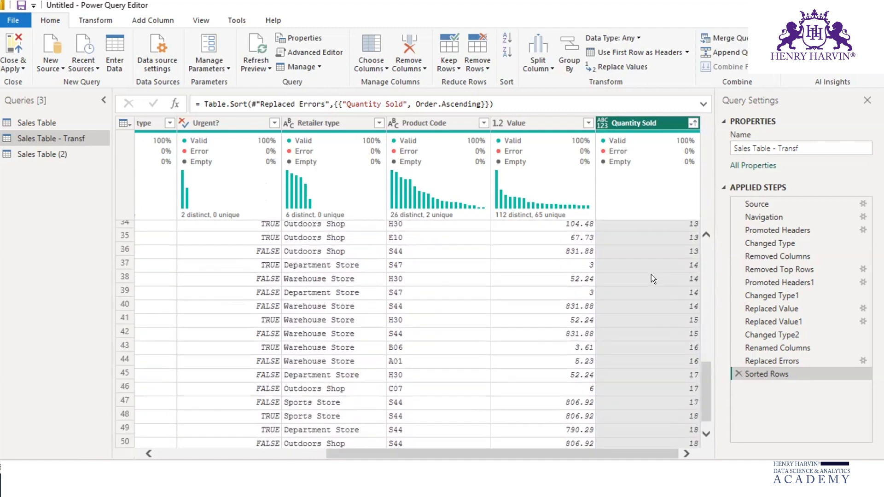
scroll(663, 266, "up", 5)
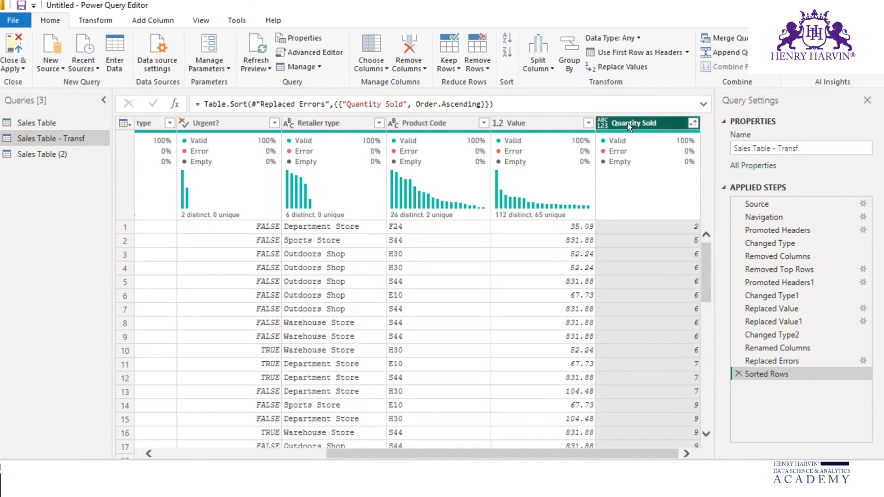
- Sort the table by Quantity Sold in descending order and check the order of the values
left_click(503, 50)
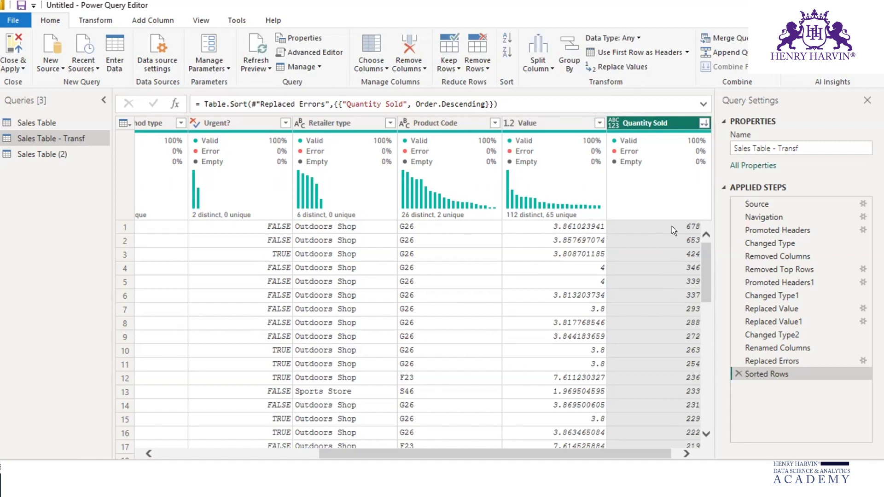
scroll(672, 233, "down", 5)
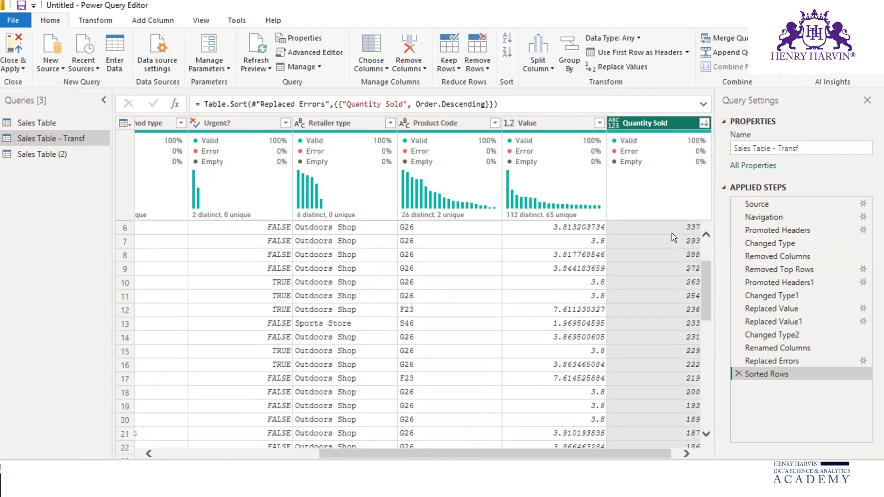
scroll(672, 233, "up", 5)
scroll(673, 233, "down", 10)
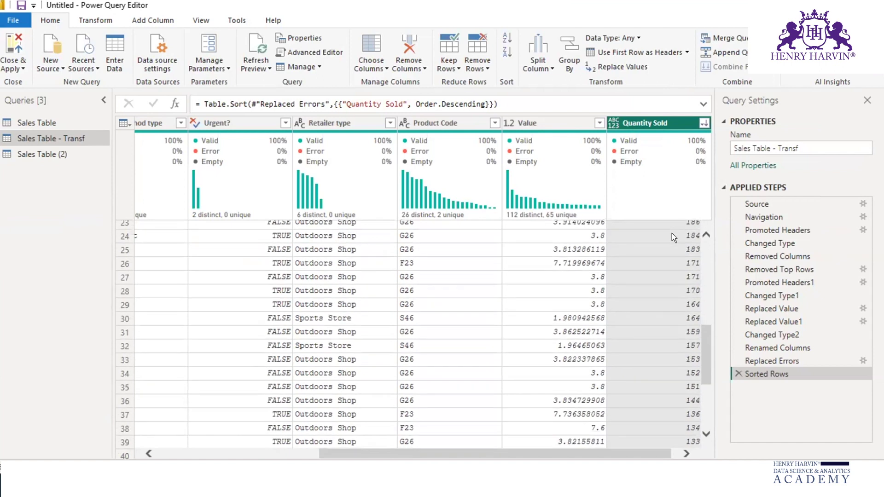
scroll(686, 230, "up", 10)
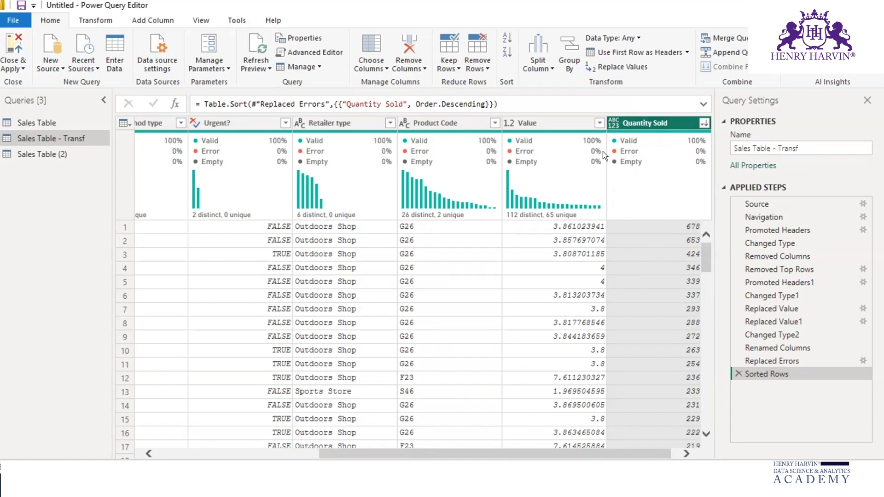
- Select the Retailer type column and show its Split Column options, pointing out By Delimiter
mouse_move(603, 154)
left_click(333, 118)
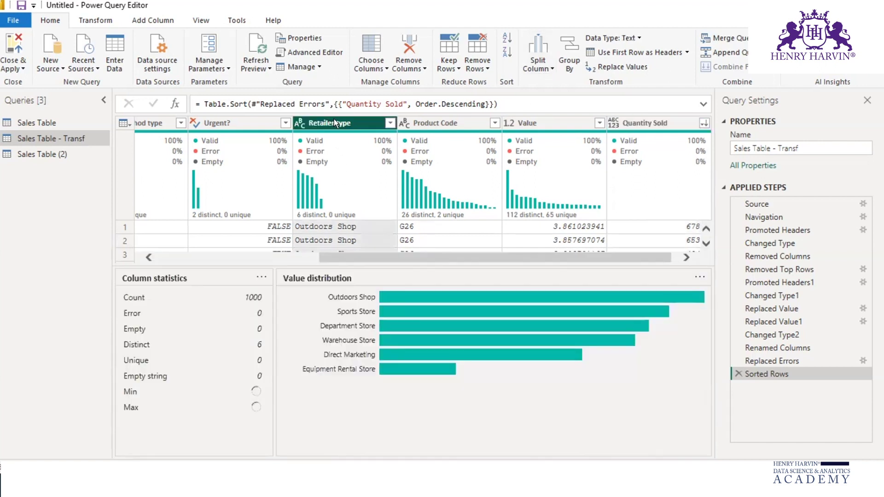
left_click(551, 67)
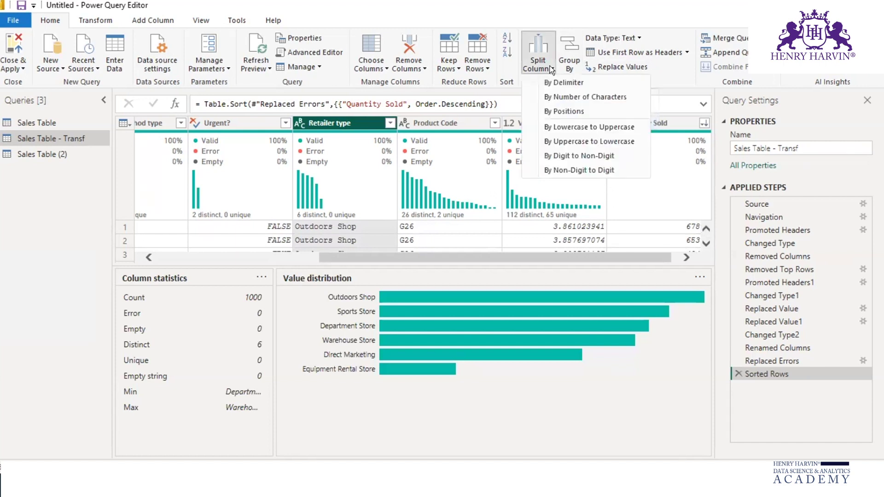
left_click(579, 87)
left_click(574, 82)
- Draw example delimiters with the annotation pen below the queries: quotation marks, a dash, a comma, a semicolon and a slash
key("ctrl+shift+1")
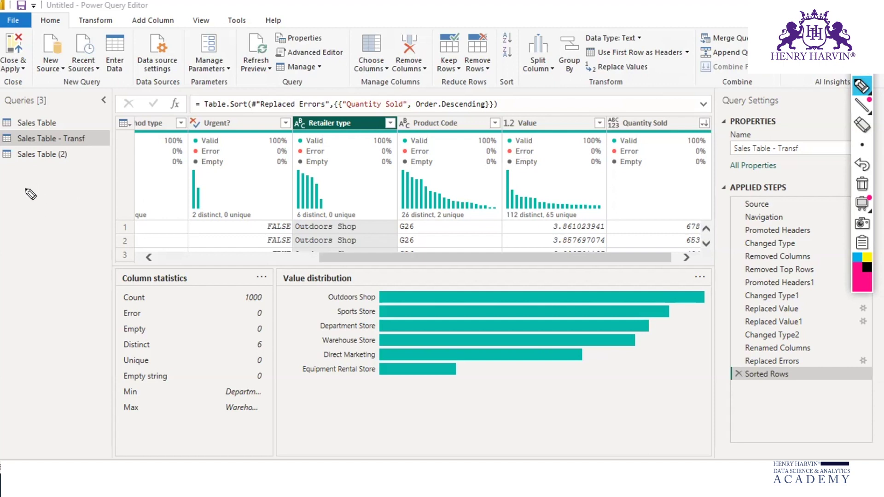
mouse_move(34, 174)
left_mouse_down()
mouse_move(45, 186)
mouse_move(88, 176)
left_mouse_up()
left_click_drag(35, 224, 65, 222)
left_click_drag(51, 265, 42, 288)
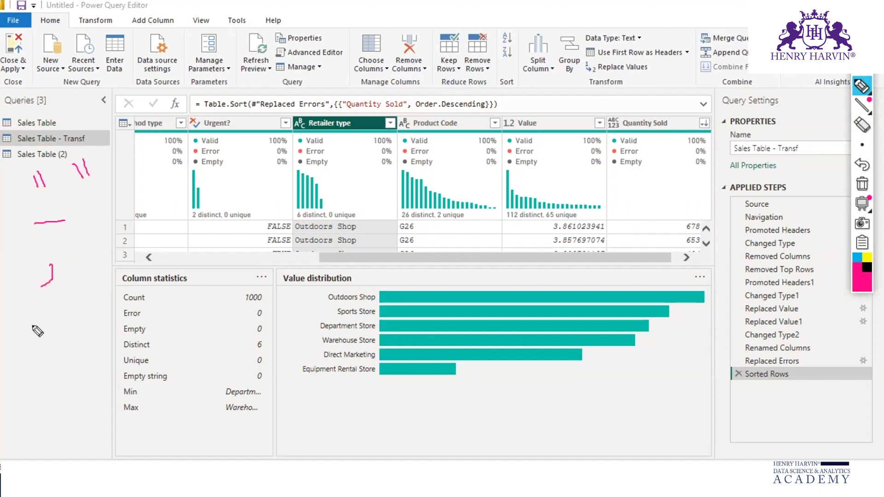
mouse_move(45, 319)
left_mouse_down()
mouse_move(40, 356)
mouse_move(27, 358)
mouse_move(47, 401)
left_mouse_up()
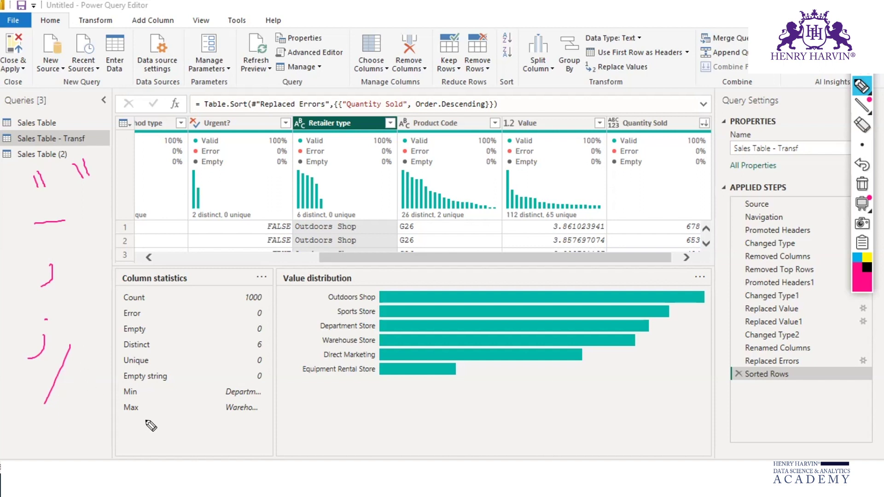
- Draw a vertical bar as one more example delimiter, clear all pen drawings and leave the annotation pen
left_click_drag(89, 372, 91, 422)
left_click(862, 184)
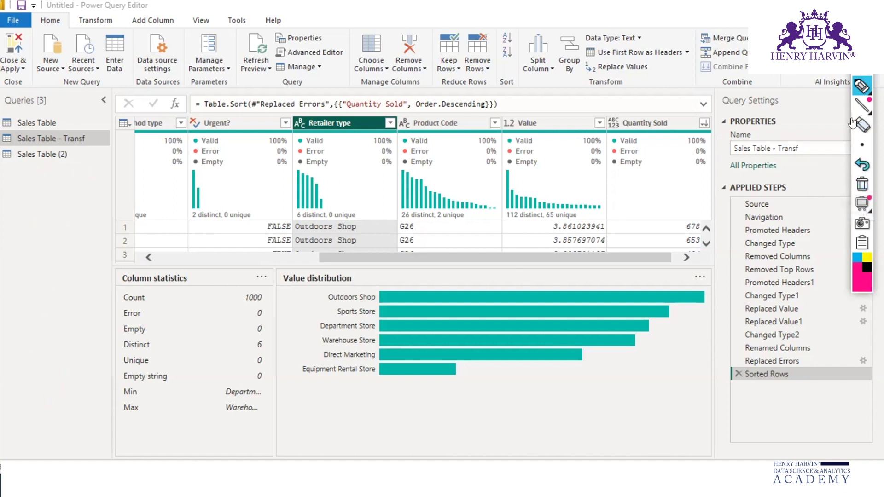
left_click(862, 86)
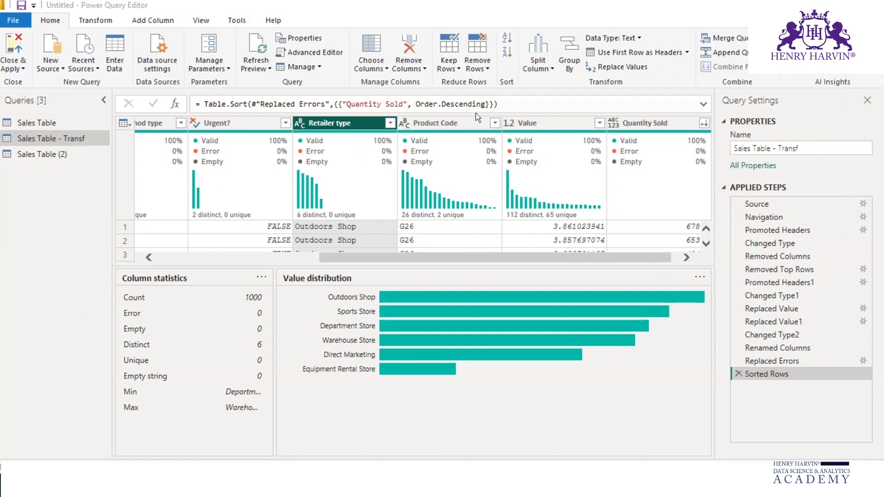
- Split the Retailer type column by the Space delimiter at the left-most delimiter, and mark the two resulting column headers with the annotation pen
left_click(548, 65)
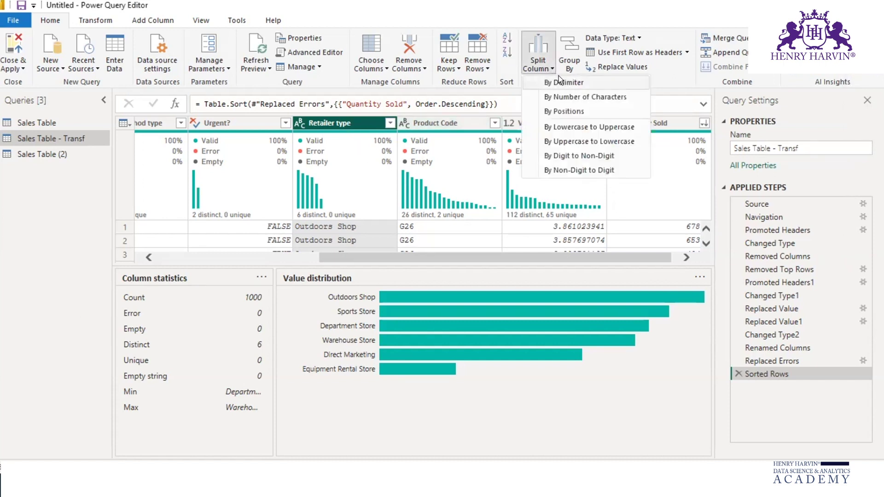
left_click(572, 81)
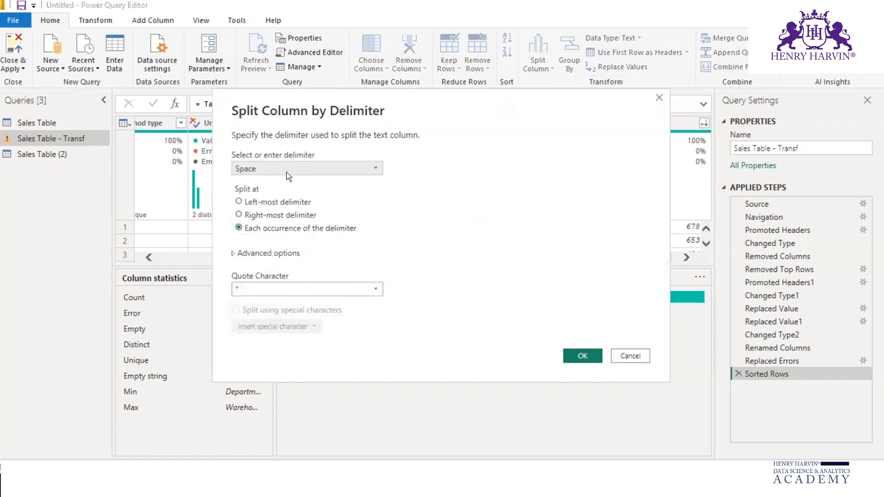
left_click(297, 169)
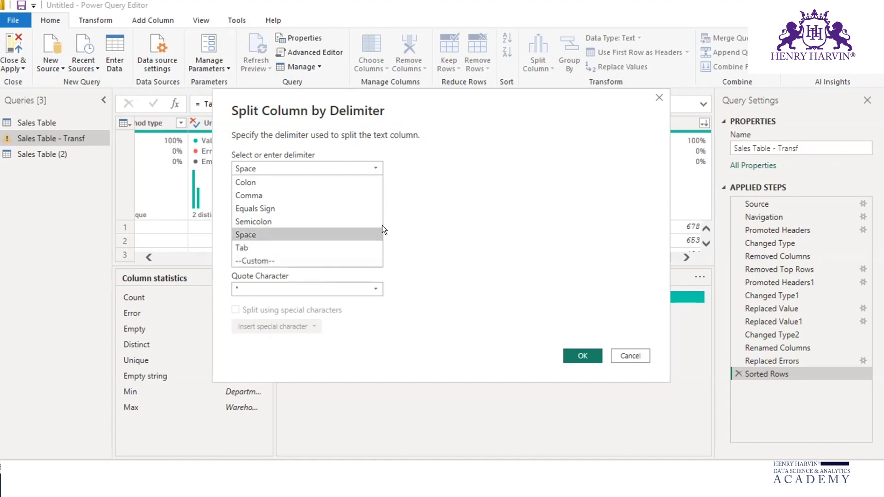
left_click(535, 201)
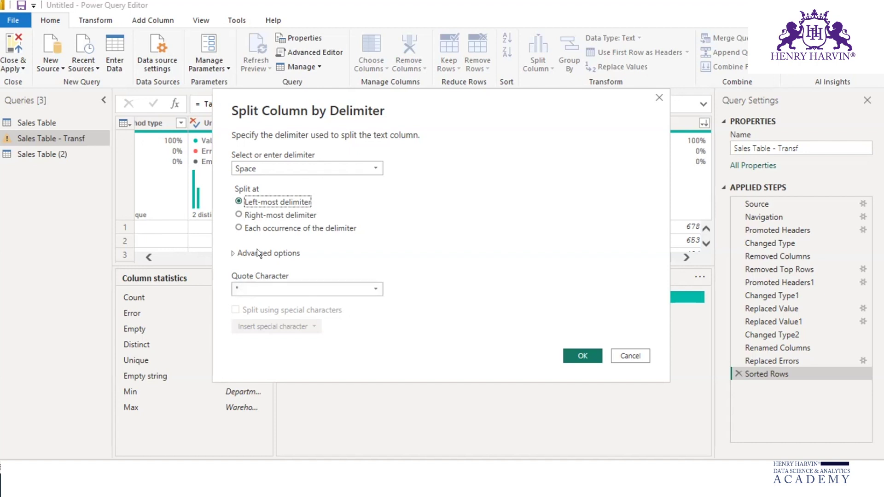
left_click(247, 289)
left_click(248, 289)
left_click(581, 355)
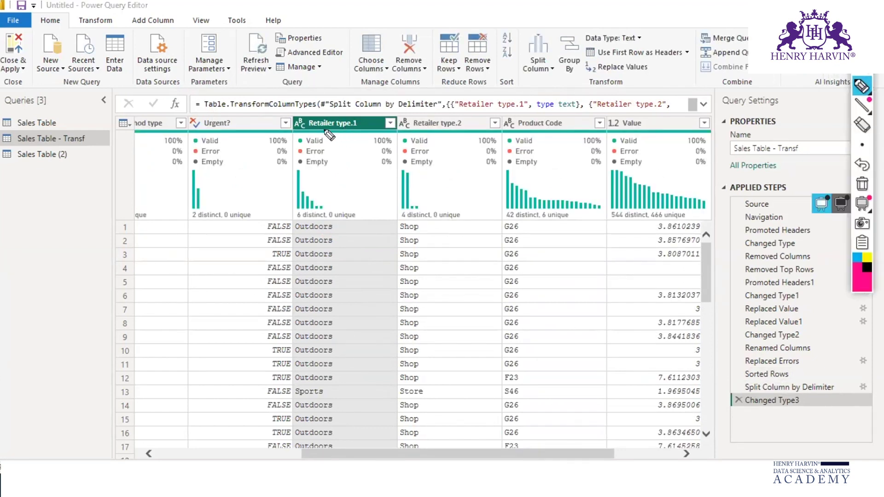
mouse_move(308, 131)
left_mouse_down()
mouse_move(369, 128)
mouse_move(361, 113)
mouse_move(292, 131)
left_mouse_up()
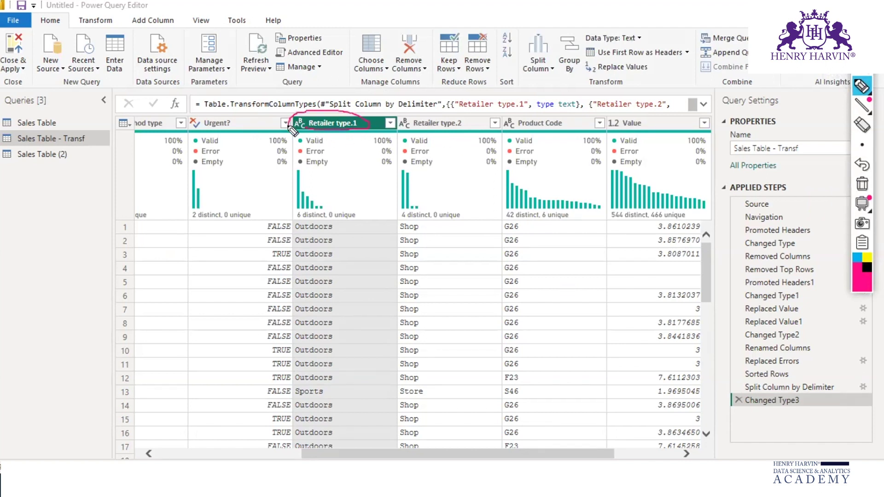
mouse_move(411, 132)
left_mouse_down()
mouse_move(469, 130)
mouse_move(408, 113)
mouse_move(409, 132)
left_mouse_up()
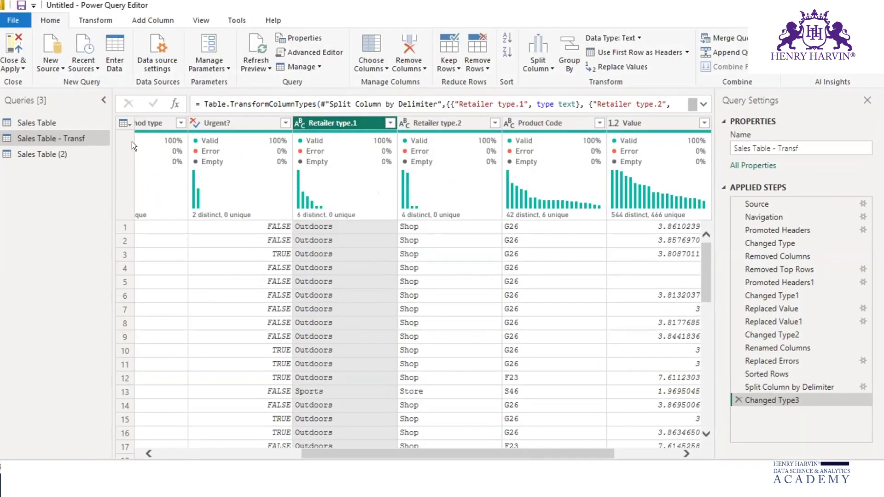
- Duplicate the Sales Table - Transf query and rename the copy to Sales Table - Grouping
right_click(77, 136)
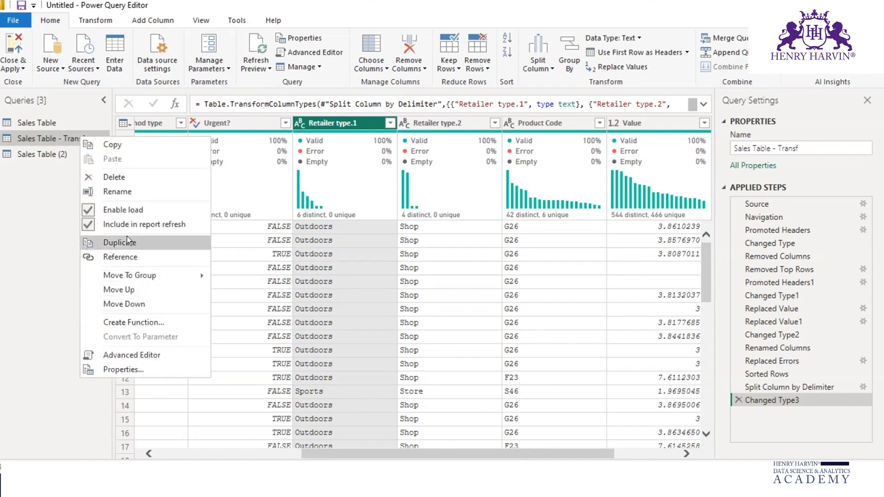
left_click(65, 218)
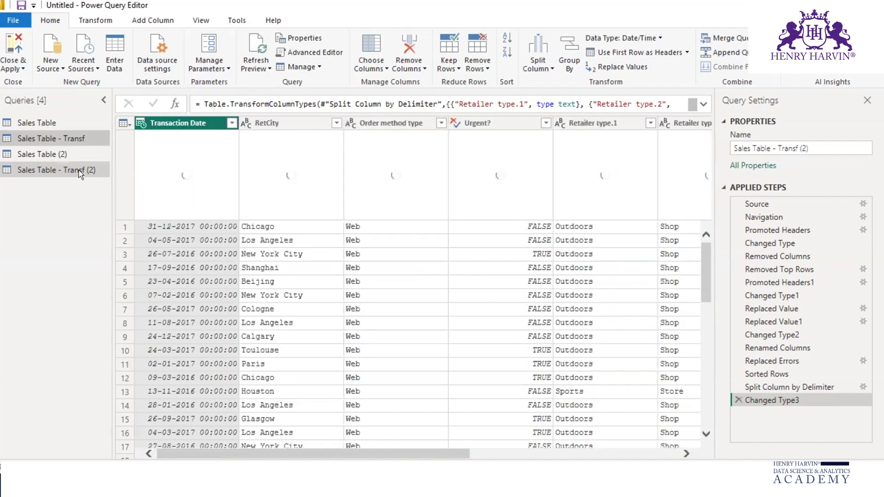
right_click(81, 169)
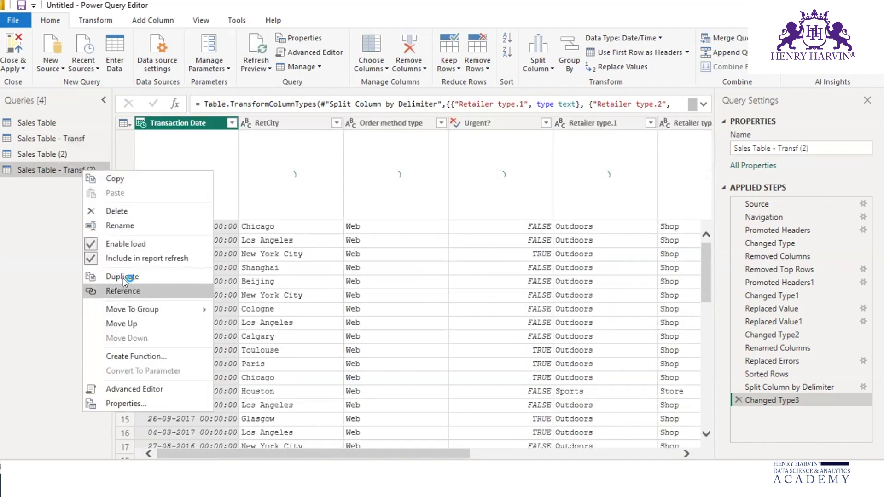
left_click(113, 226)
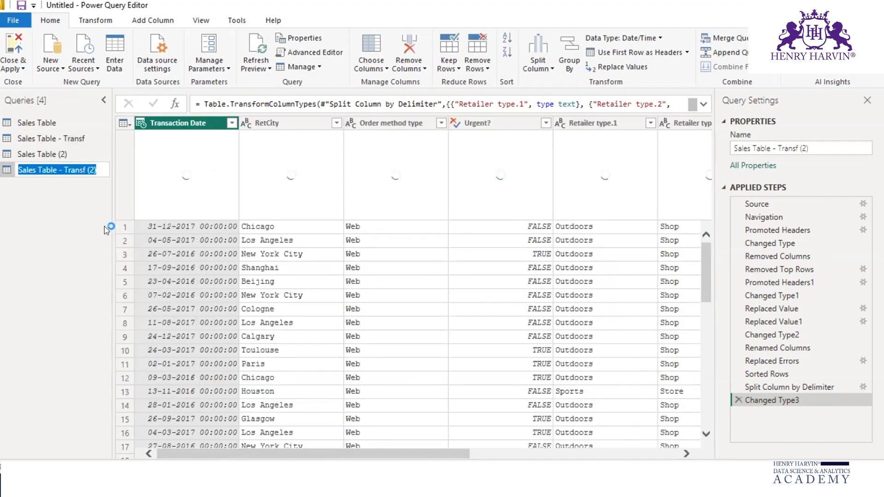
left_click(96, 164)
key("BackSpace")
key("BackSpace")
key("BackSpace")
key("BackSpace")
key("BackSpace")
key("BackSpace")
key("BackSpace")
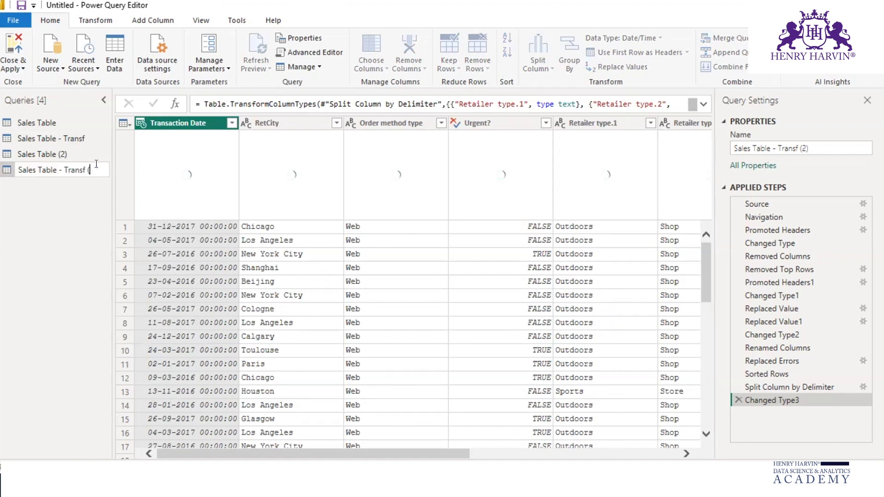
key("BackSpace")
key("BackSpace")
key("BackSpace")
type("Grouping")
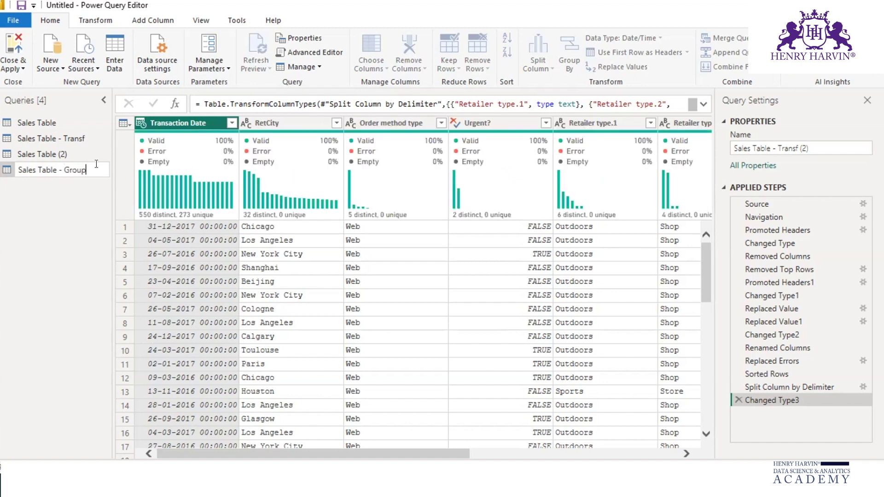
key("Return")
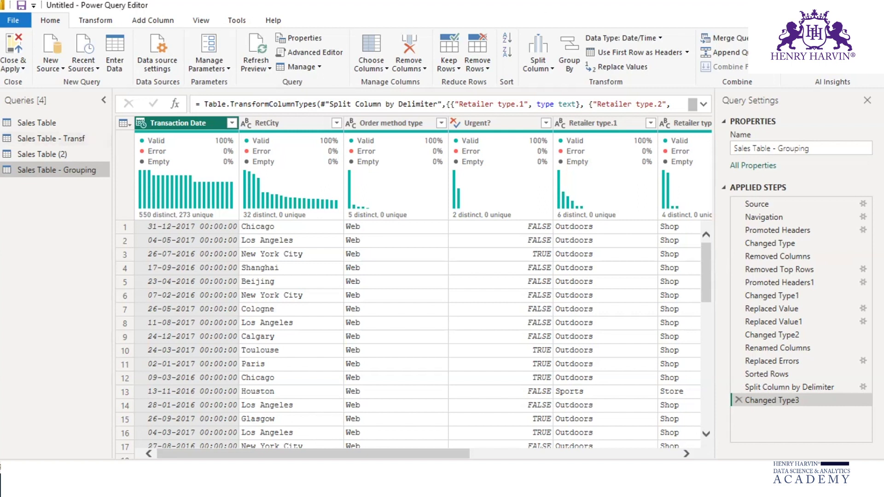
- Draw arrows down the RetCity and Order method type columns, circle the Order method type header, and clear the pen drawings
key("ctrl+shift+1")
left_click_drag(314, 222, 318, 399)
mouse_move(310, 391)
left_mouse_down()
mouse_move(320, 411)
mouse_move(325, 381)
left_mouse_up()
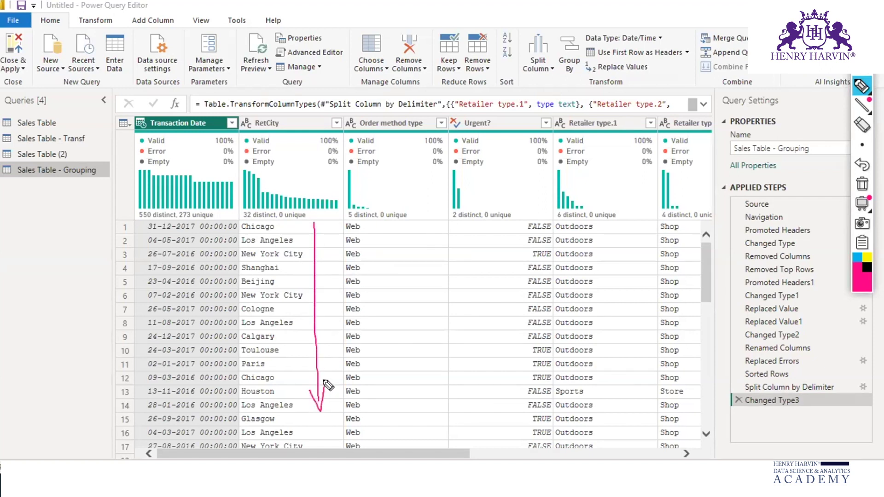
mouse_move(368, 133)
left_mouse_down()
mouse_move(393, 134)
mouse_move(389, 104)
mouse_move(391, 135)
left_mouse_up()
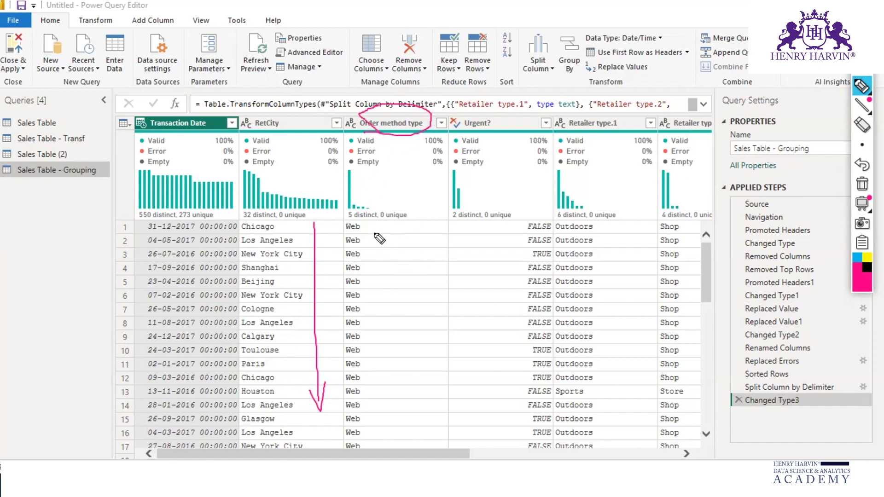
mouse_move(350, 221)
left_mouse_down()
mouse_move(377, 222)
mouse_move(408, 375)
left_mouse_up()
left_click_drag(400, 341, 429, 350)
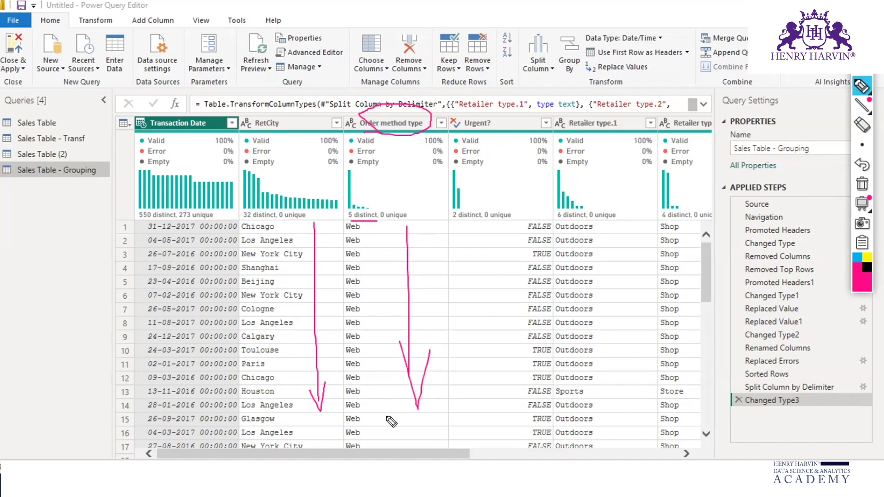
left_click(862, 184)
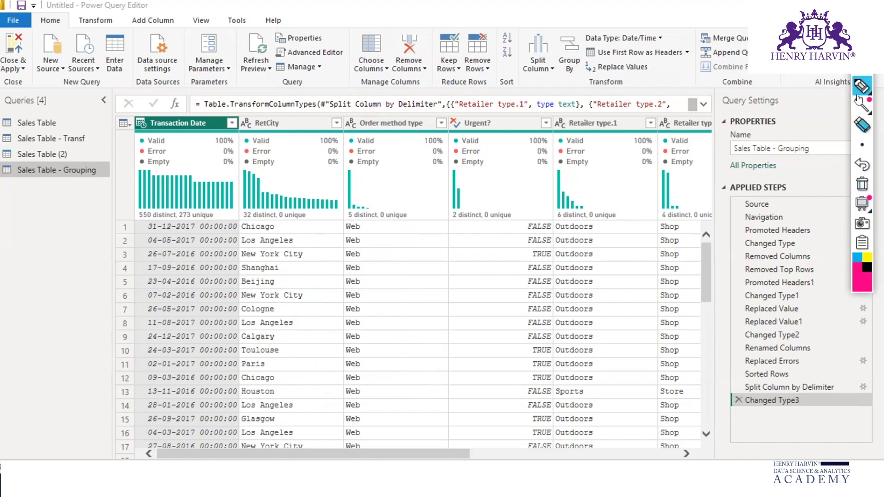
left_click(862, 85)
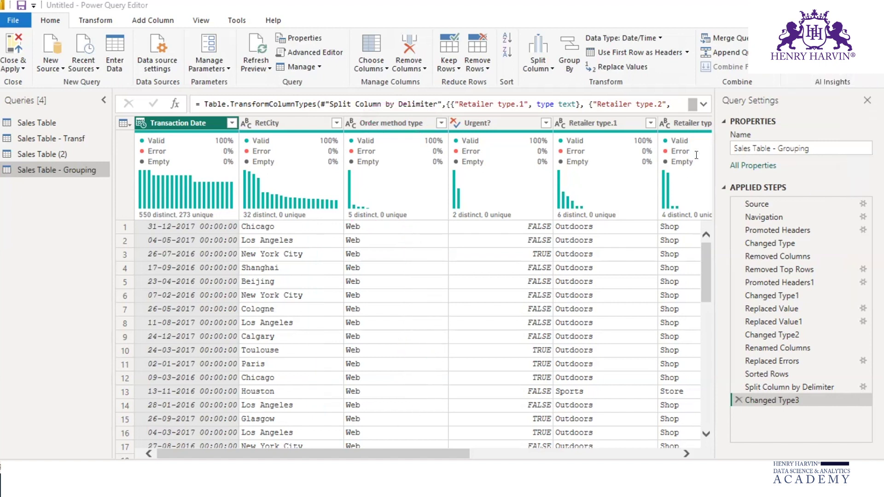
- Check the distinct values in the Order method type filter list and look over the table's remaining columns through Quantity Sold
left_click(440, 122)
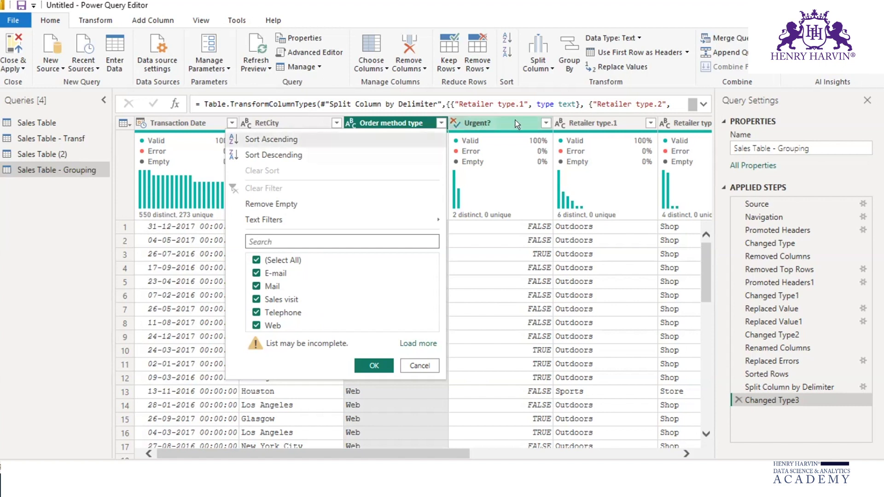
key("Escape")
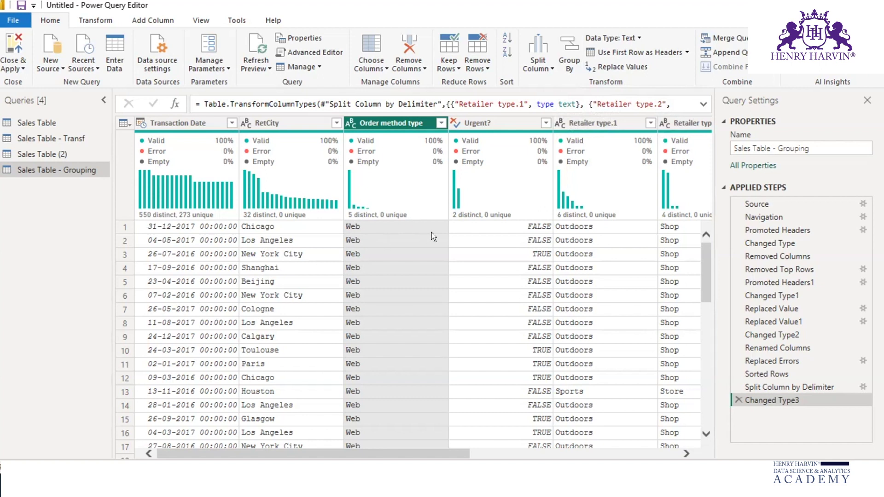
left_click_drag(445, 456, 654, 455)
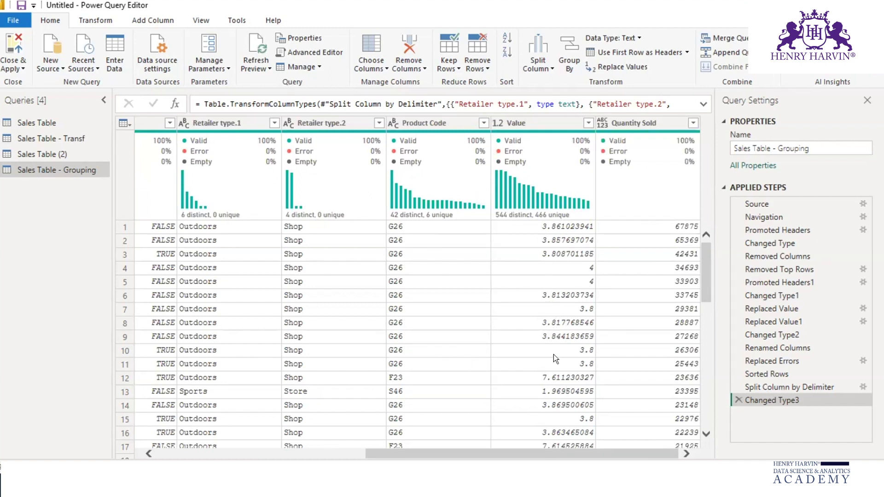
left_click_drag(567, 449, 327, 451)
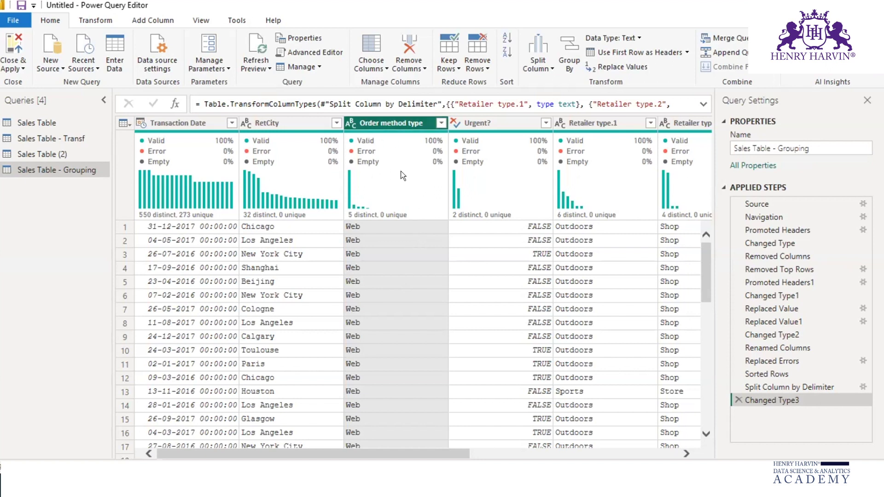
- Set up a basic Group By on Order method type with a new column Total Sales using Sum of the Value column
left_click(566, 45)
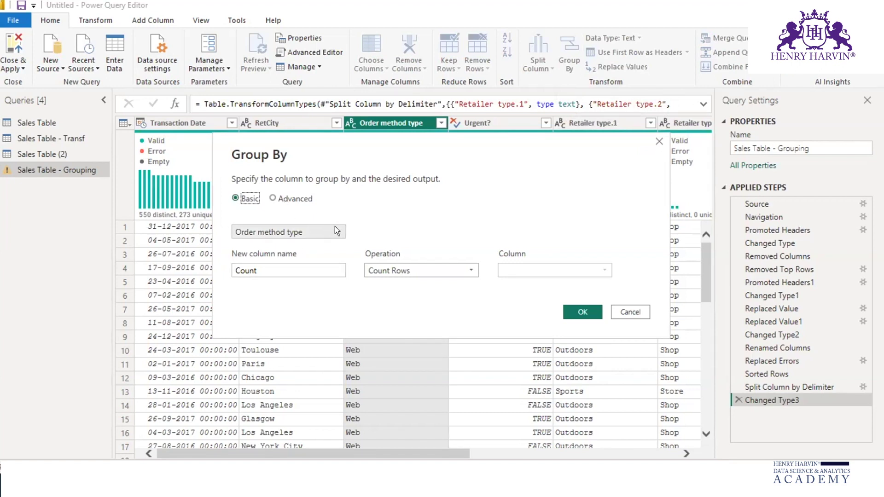
left_click(274, 268)
left_click_drag(265, 266, 198, 266)
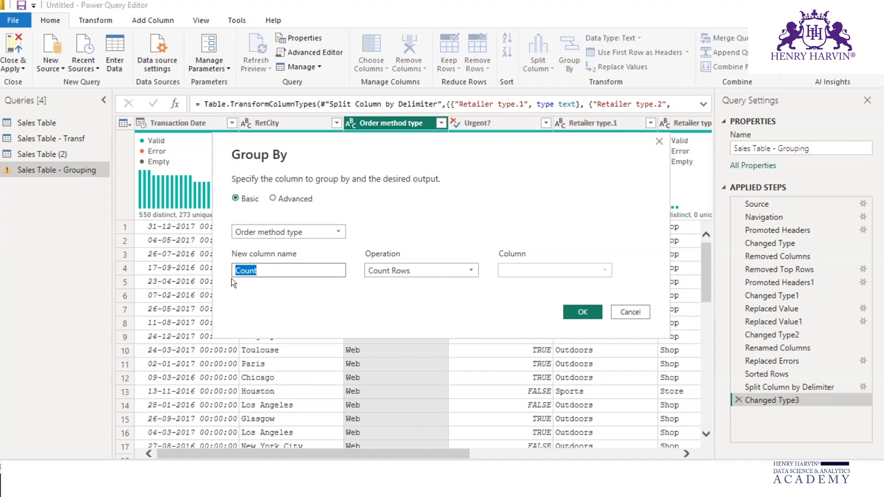
type("Total Sales")
left_click(414, 265)
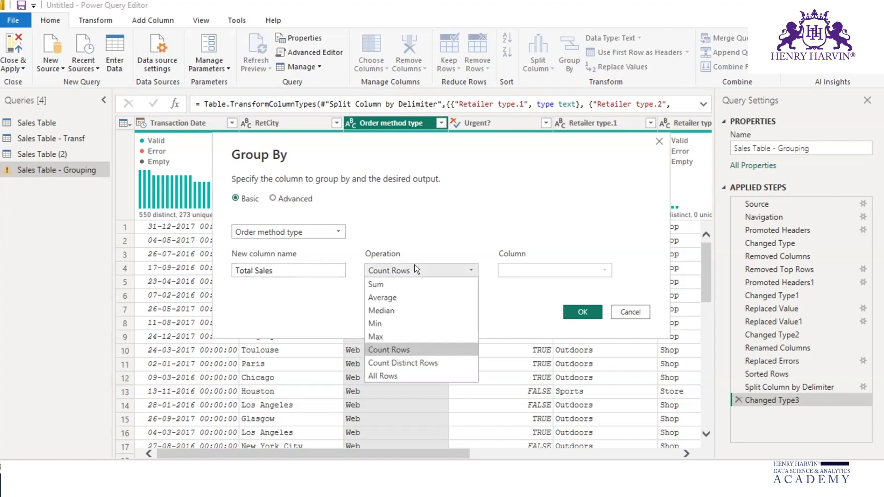
left_click(391, 282)
left_click(576, 265)
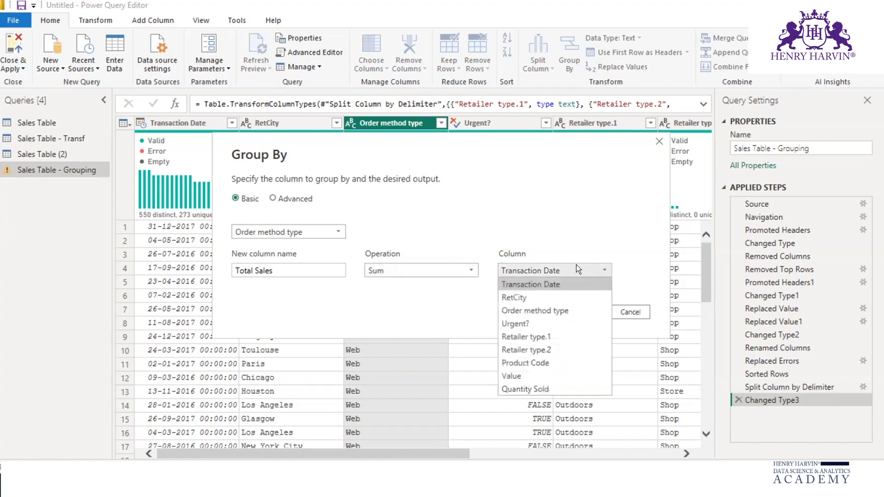
left_click(519, 374)
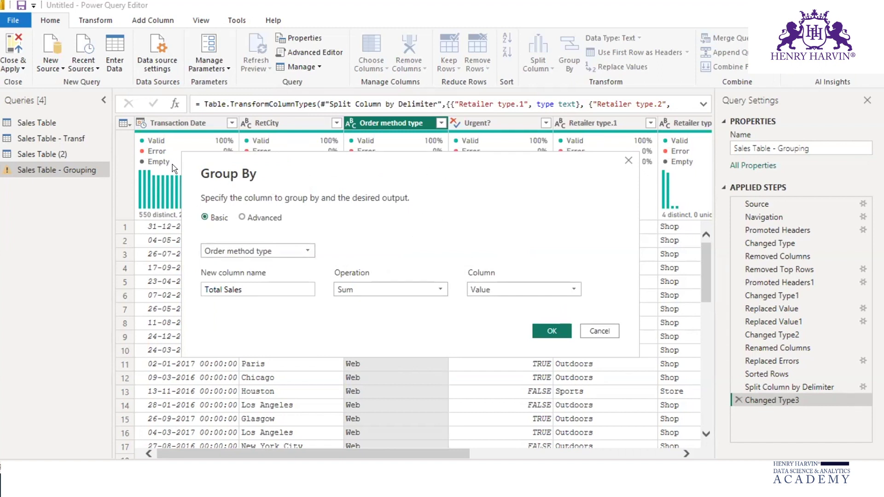
- Circle the Group By settings with the annotation pen and draw an arrow linking the Value column and Sum operation to Total Sales
key("ctrl+F1")
mouse_move(221, 228)
left_mouse_down()
mouse_move(203, 203)
mouse_move(195, 229)
mouse_move(242, 264)
mouse_move(283, 246)
mouse_move(202, 249)
left_mouse_up()
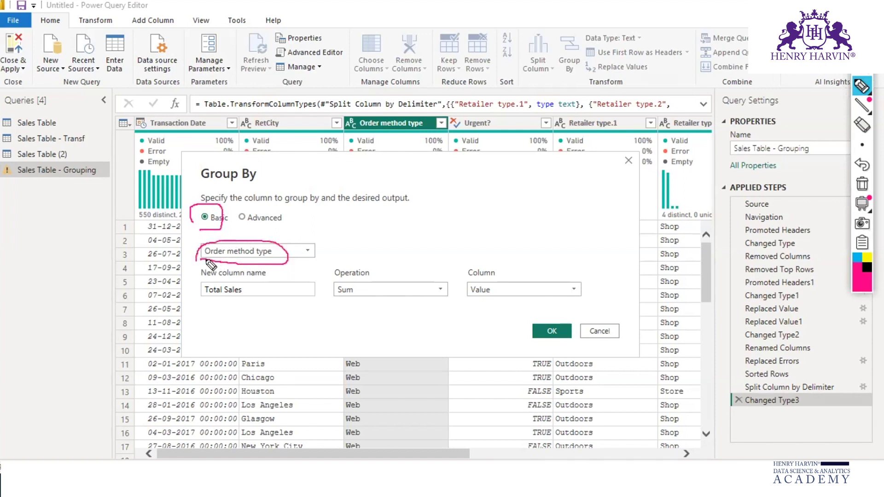
mouse_move(398, 132)
left_mouse_down()
mouse_move(366, 132)
mouse_move(420, 131)
left_mouse_up()
mouse_move(203, 300)
left_mouse_down()
mouse_move(276, 297)
mouse_move(186, 304)
mouse_move(233, 304)
left_mouse_up()
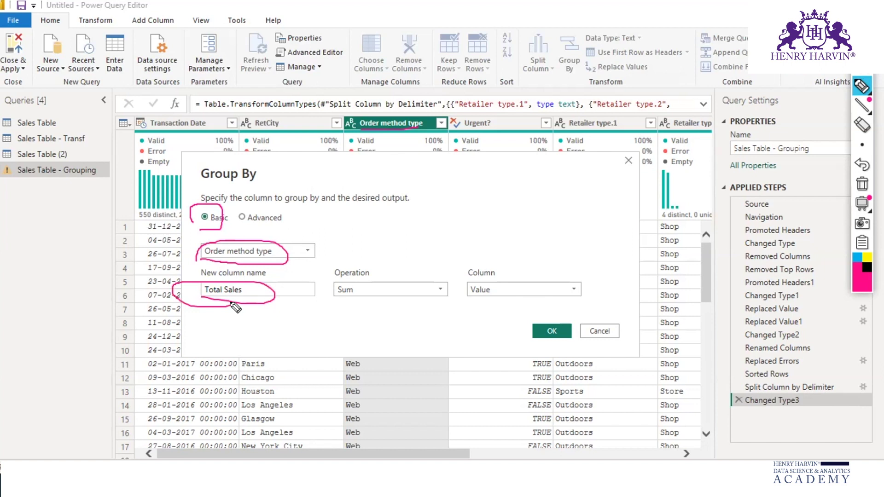
mouse_move(394, 263)
left_mouse_down()
mouse_move(350, 318)
mouse_move(440, 266)
mouse_move(332, 266)
left_mouse_up()
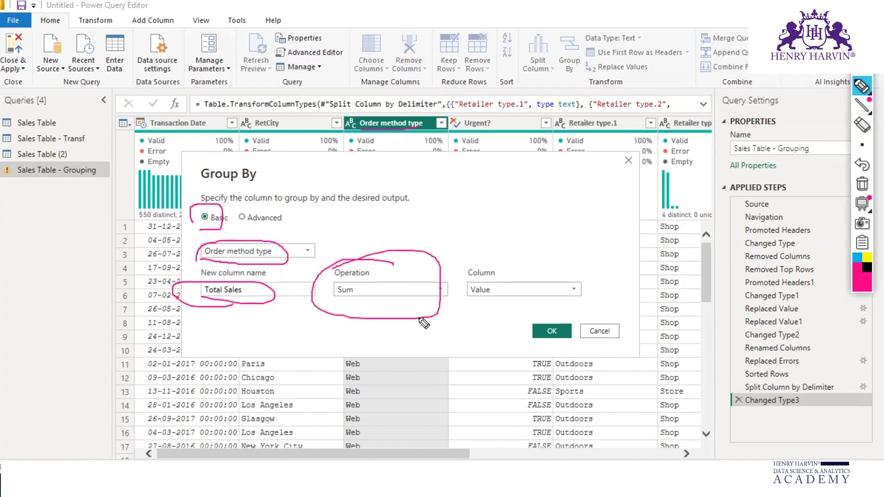
mouse_move(553, 266)
left_mouse_down()
mouse_move(472, 266)
mouse_move(600, 294)
mouse_move(459, 264)
left_mouse_up()
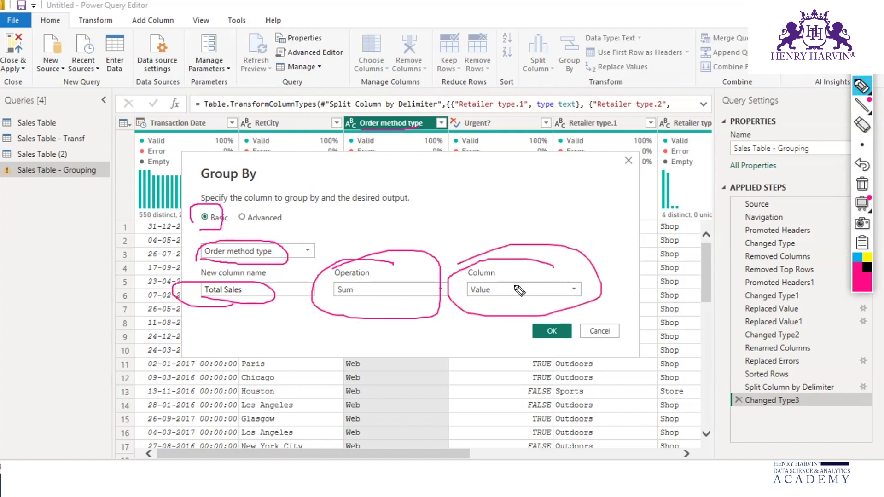
left_click_drag(506, 289, 520, 246)
mouse_move(491, 297)
left_mouse_down()
mouse_move(410, 306)
mouse_move(379, 348)
mouse_move(228, 305)
left_mouse_up()
mouse_move(220, 338)
left_mouse_down()
mouse_move(224, 304)
mouse_move(255, 312)
left_mouse_up()
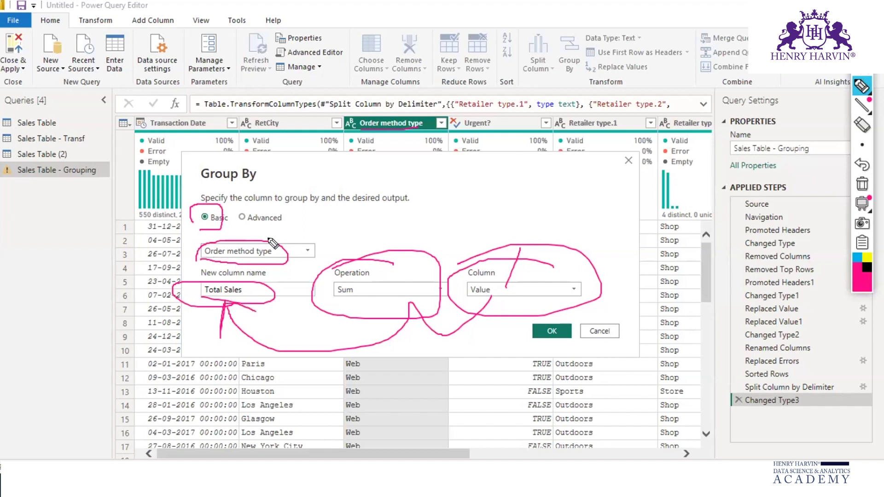
- Clear the pen drawings and apply the grouping by Order method type with the Total Sales column
key("ctrl+shift+c")
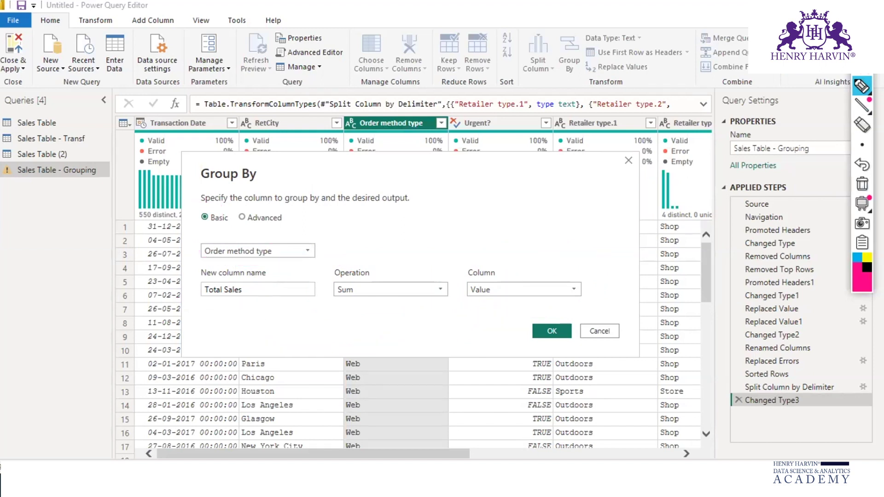
left_click(549, 331)
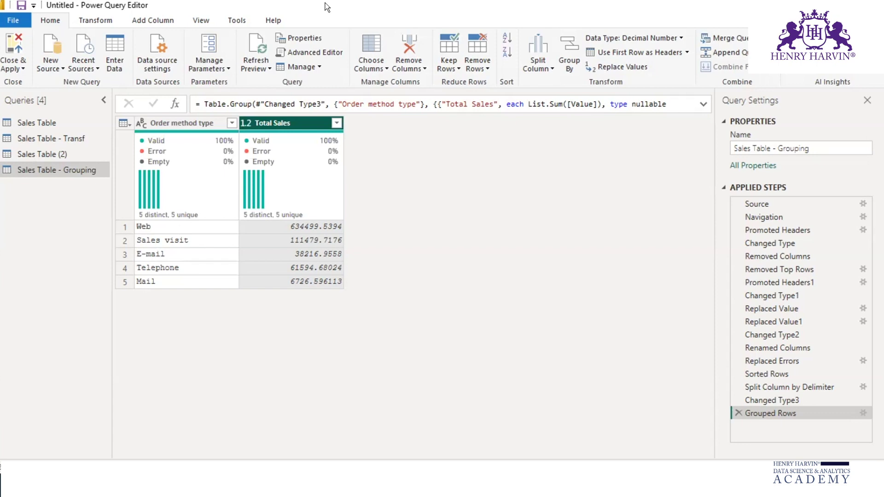
- Mark the Web row and its Total Sales value with the annotation pen, and clear the drawings
key("ctrl+alt+g")
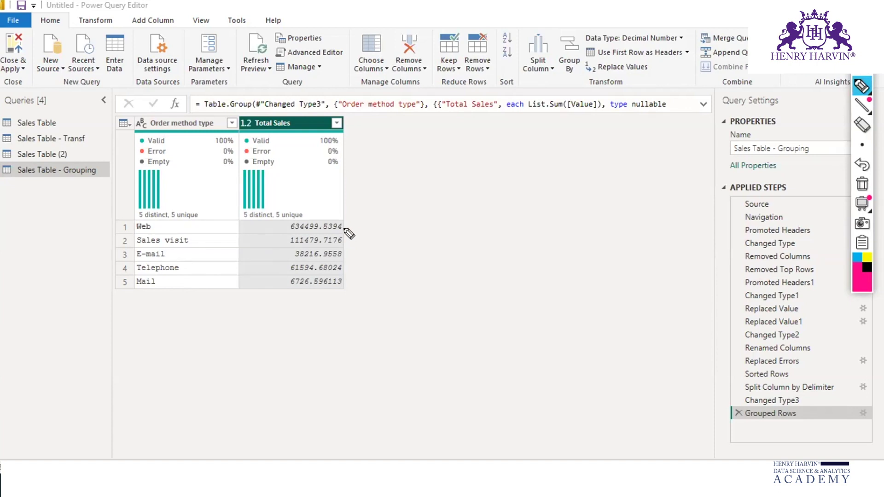
left_click_drag(158, 225, 178, 208)
left_click(862, 184)
left_click(851, 90)
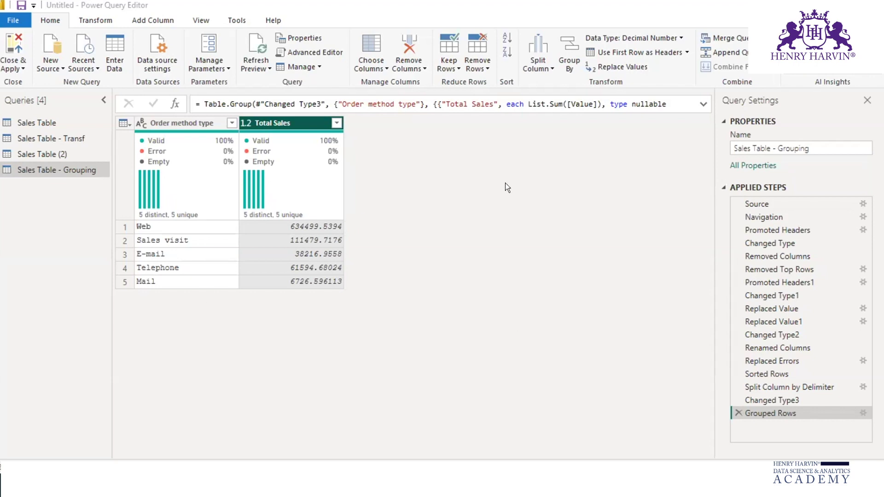
left_click_drag(346, 225, 383, 195)
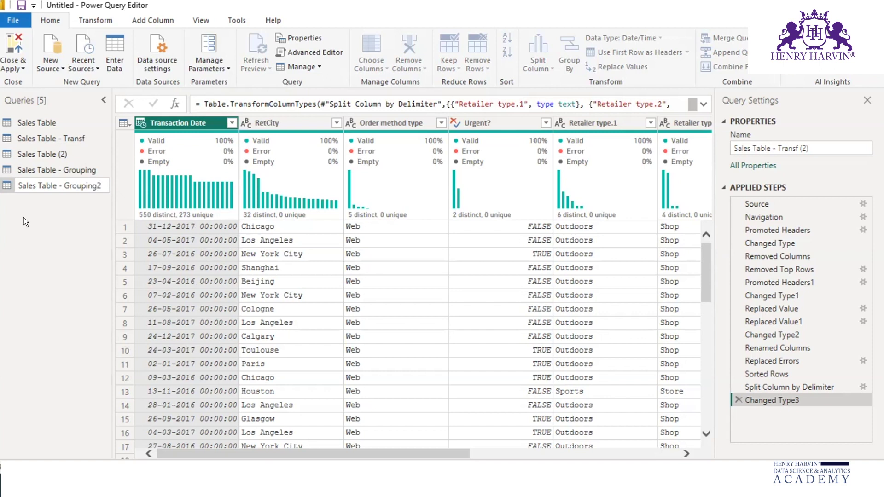
- Name the duplicate of the Sales Table - Transf query Sales Table - Grouping2
key("Return")
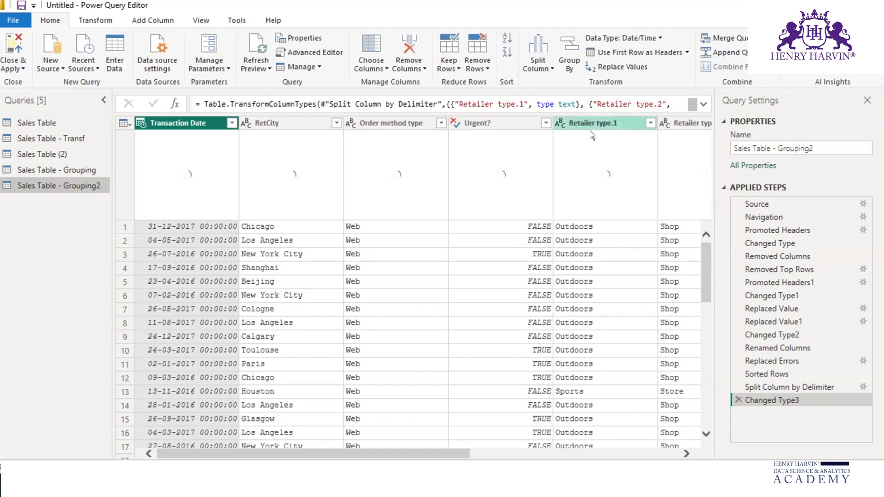
left_click(567, 48)
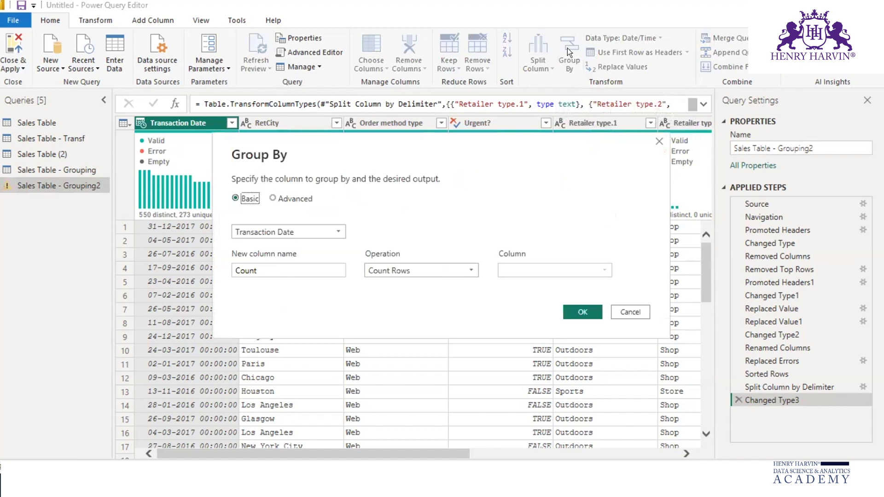
left_click(658, 142)
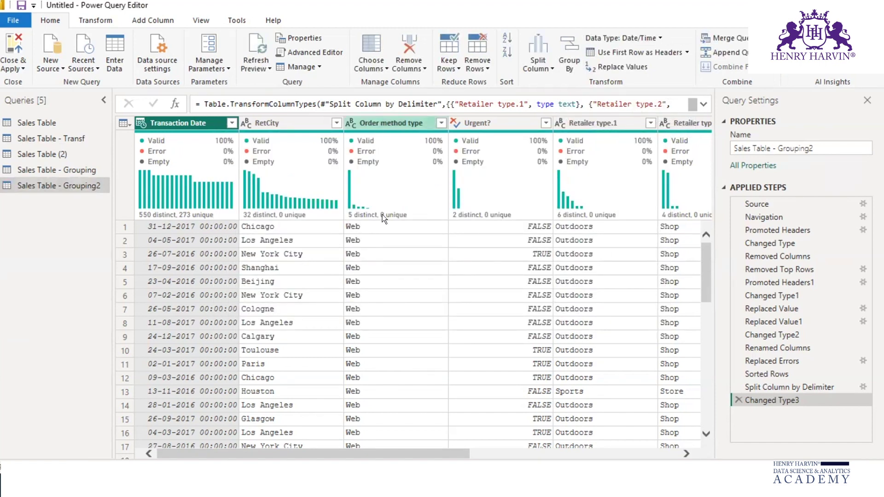
left_click_drag(388, 457, 422, 457)
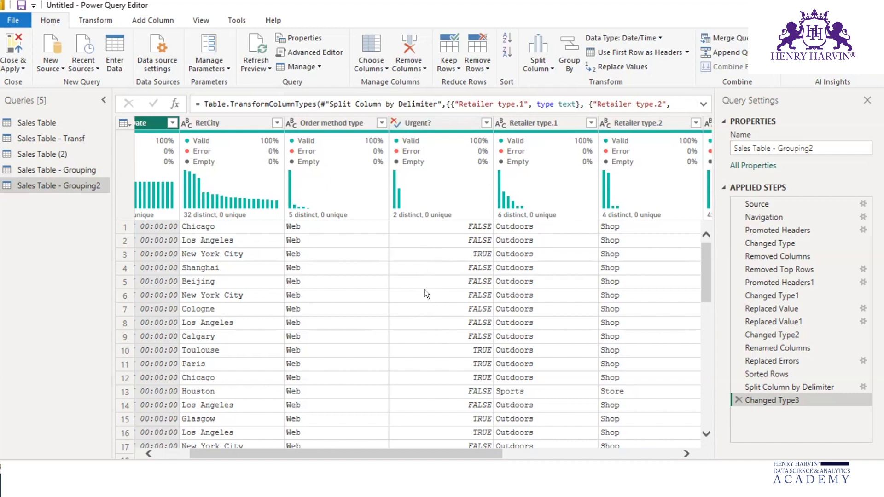
left_click_drag(439, 456, 279, 457)
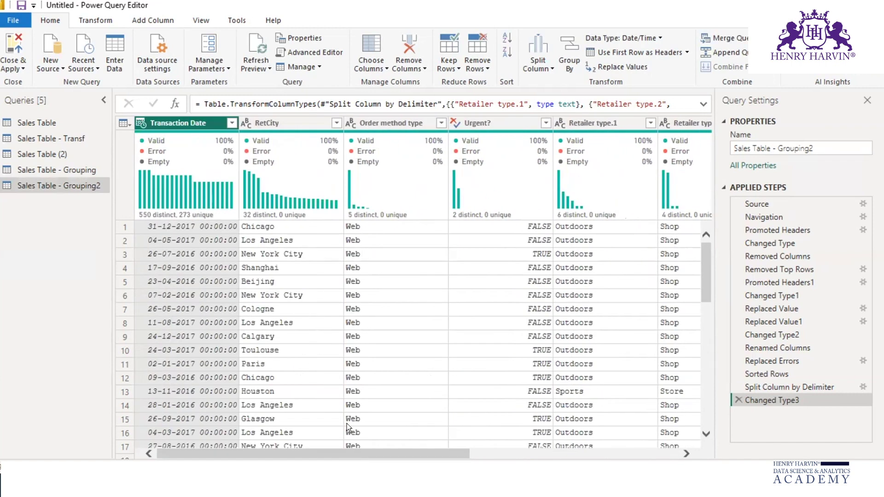
- Start an advanced Group By on Sales Table - Grouping2 with Order method type and Urgent? as the grouping columns
left_click(560, 50)
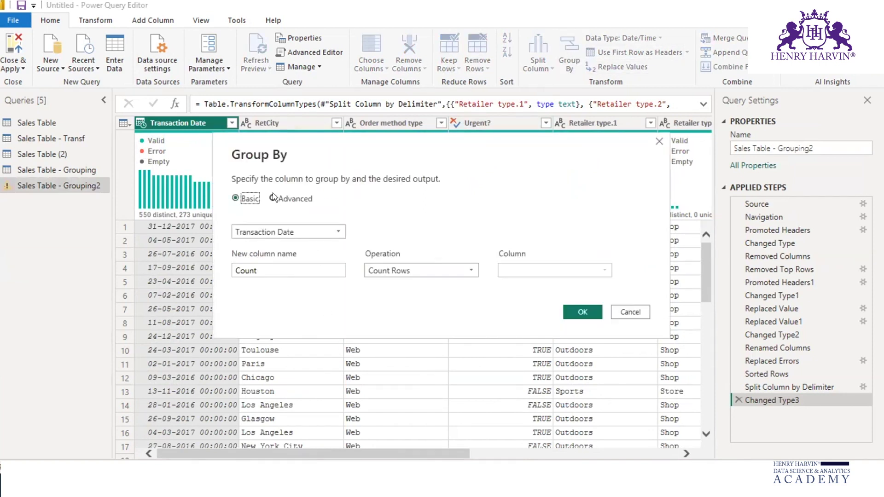
left_click(273, 198)
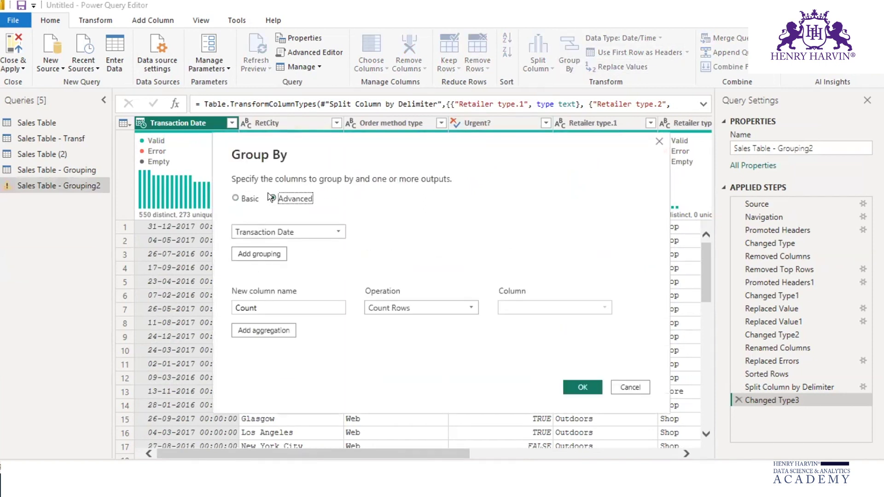
left_click(335, 228)
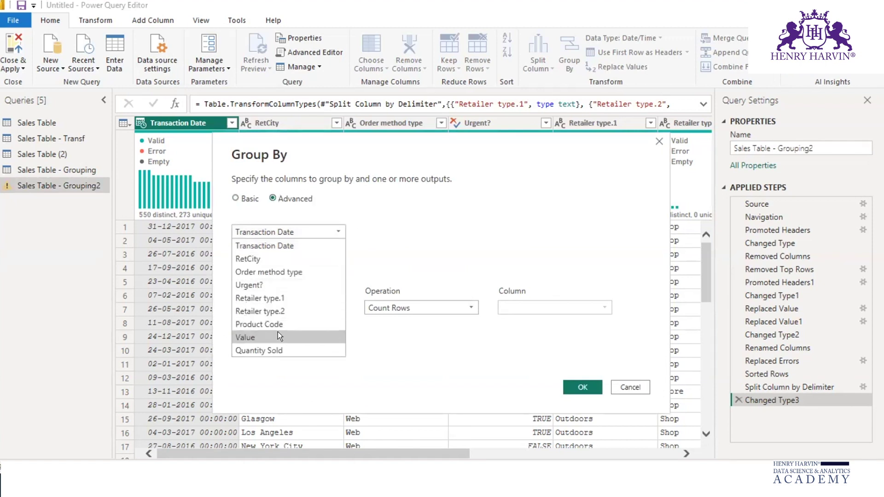
left_click(279, 273)
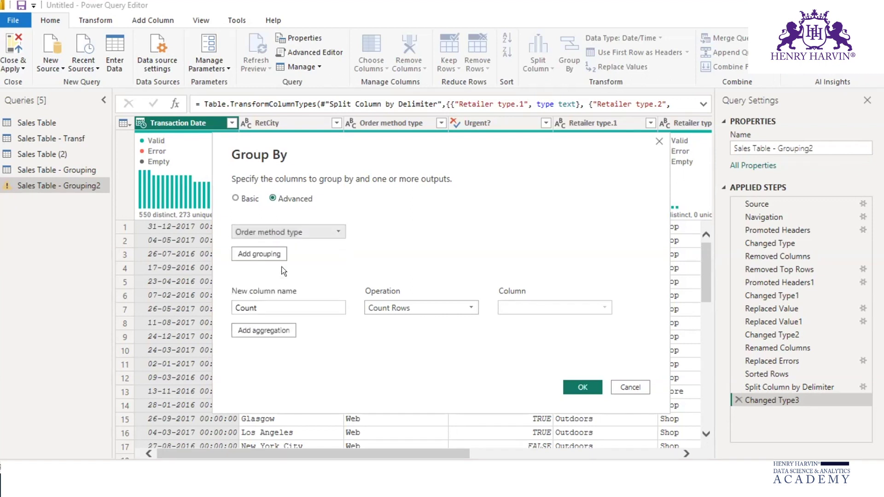
left_click(272, 255)
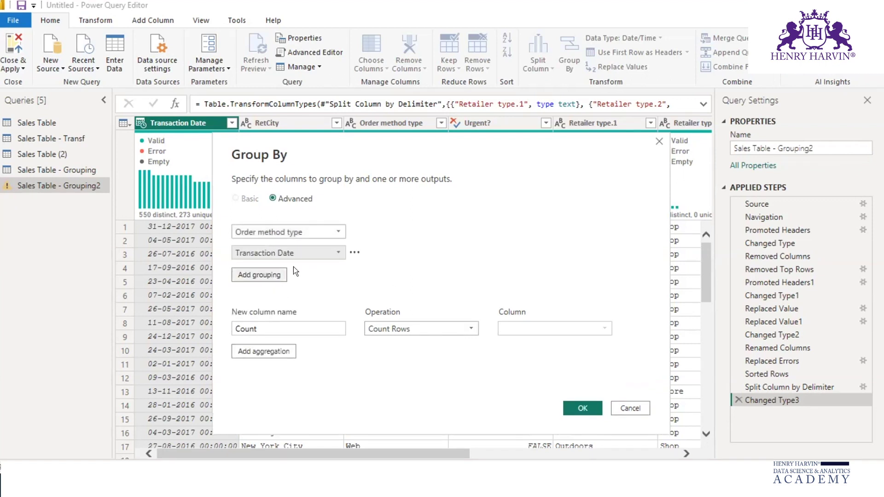
left_click(335, 251)
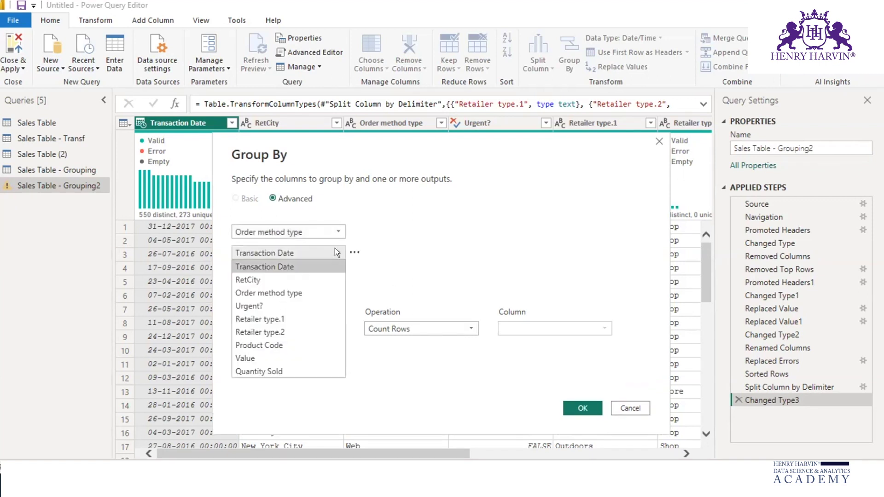
left_click(265, 302)
- Define the first aggregation as a new column Total Quantity using Sum of the Quantity Sold column
left_click(281, 325)
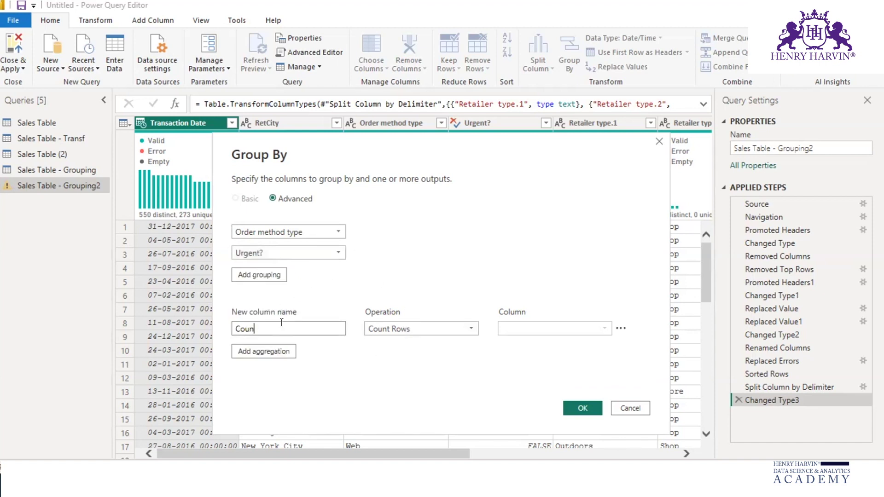
key("BackSpace")
key("BackSpace")
key("BackSpace")
key("BackSpace")
type("Total Quantity")
left_click(412, 327)
left_click(391, 341)
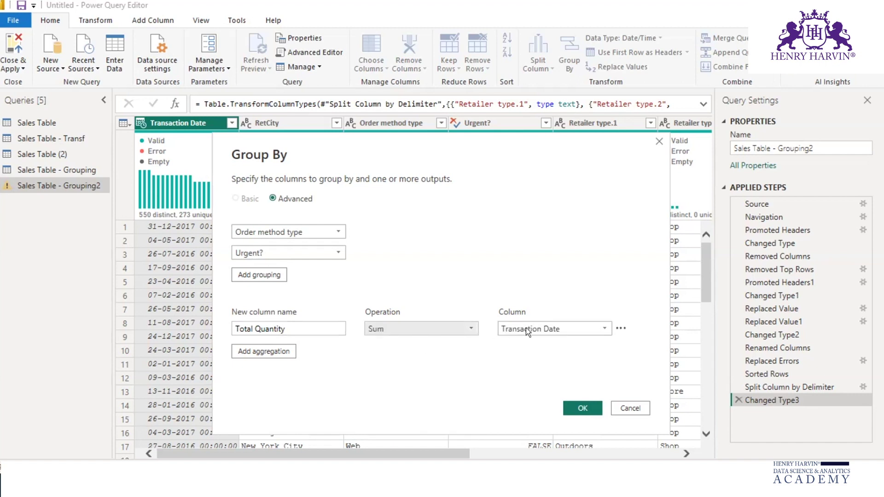
left_click(526, 328)
left_click(527, 445)
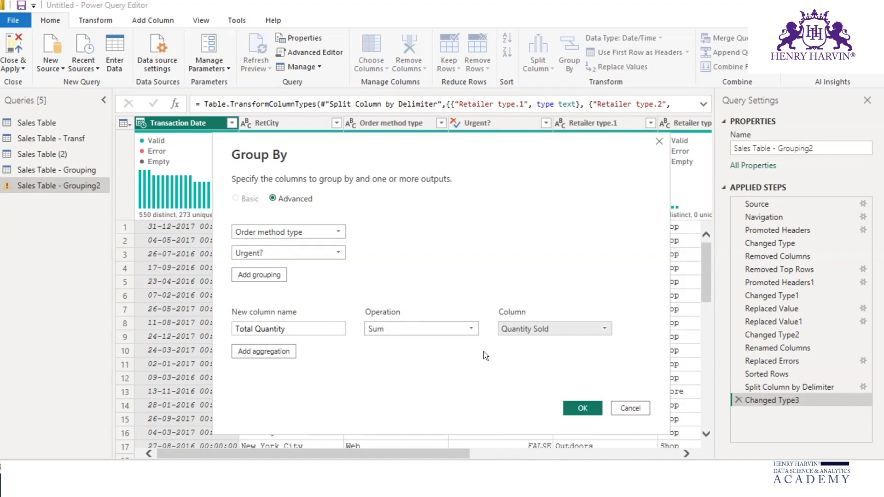
- Mark the Advanced option, both grouping columns and the aggregation column with the annotation pen, and clear the drawings
left_click(862, 86)
left_click_drag(279, 207, 318, 206)
left_click_drag(239, 241, 341, 241)
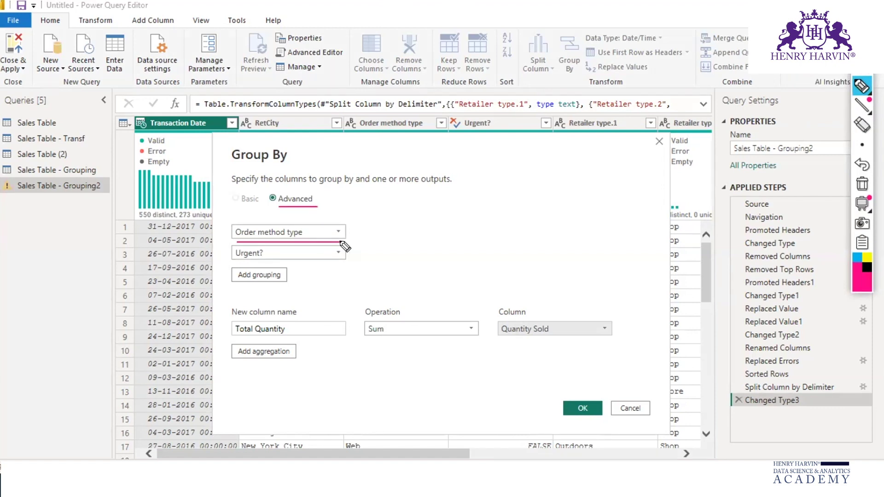
left_click_drag(239, 262, 346, 262)
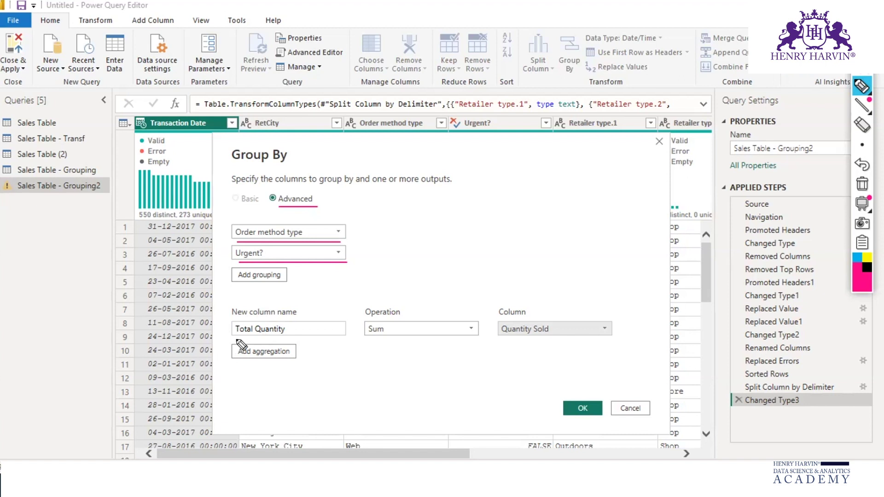
left_click_drag(495, 342, 563, 352)
left_click(862, 184)
left_click(862, 86)
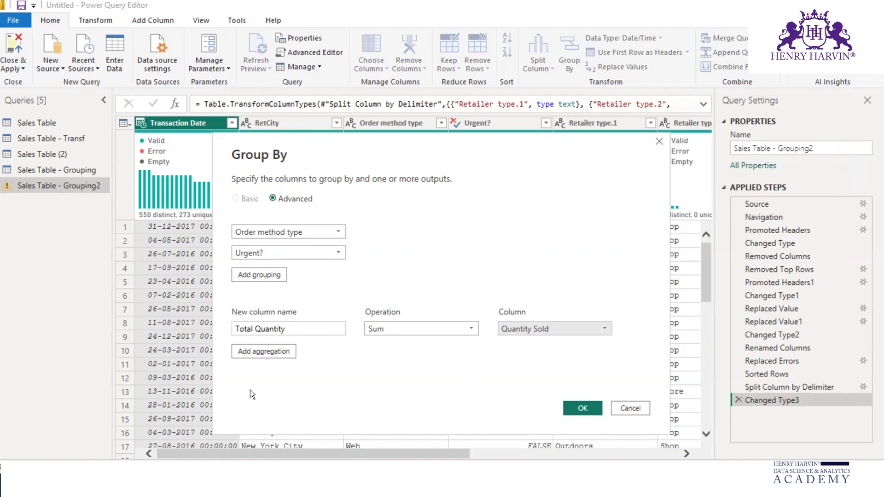
- Add a second aggregation named Total Sales using Sum of the Value column and apply the grouping
left_click(264, 349)
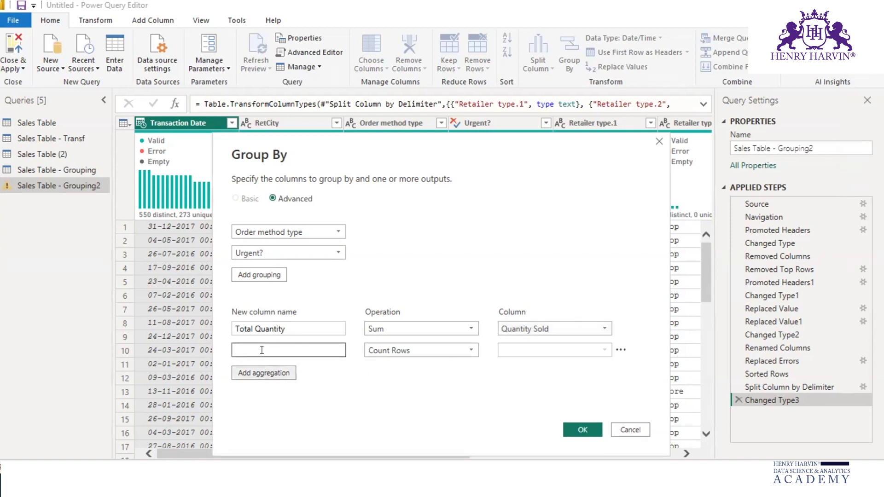
left_click(278, 347)
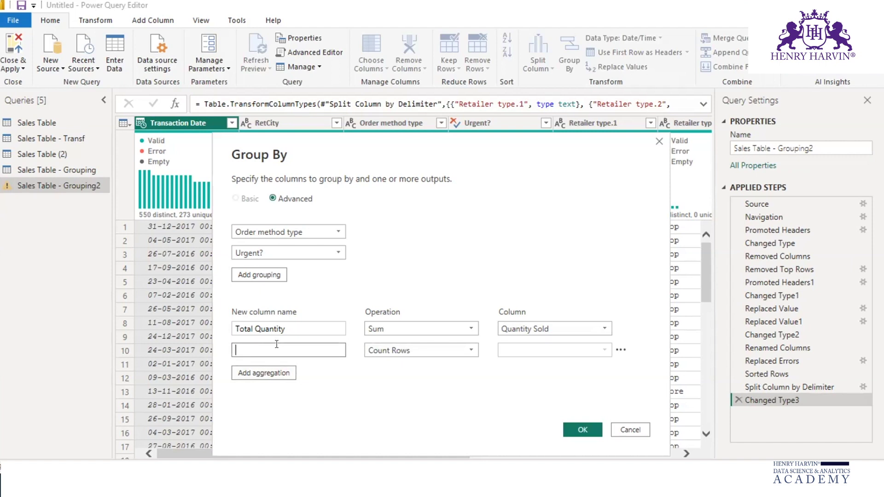
type("Total Sales")
left_click(400, 350)
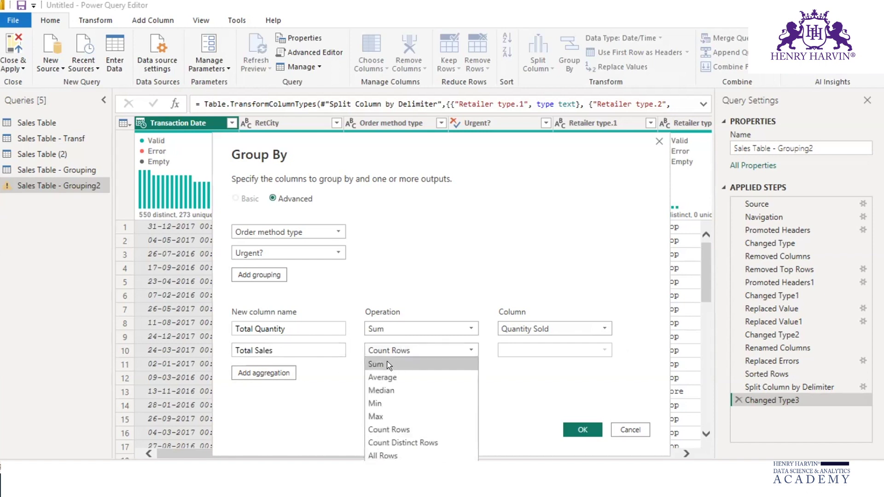
left_click(388, 364)
left_click(532, 349)
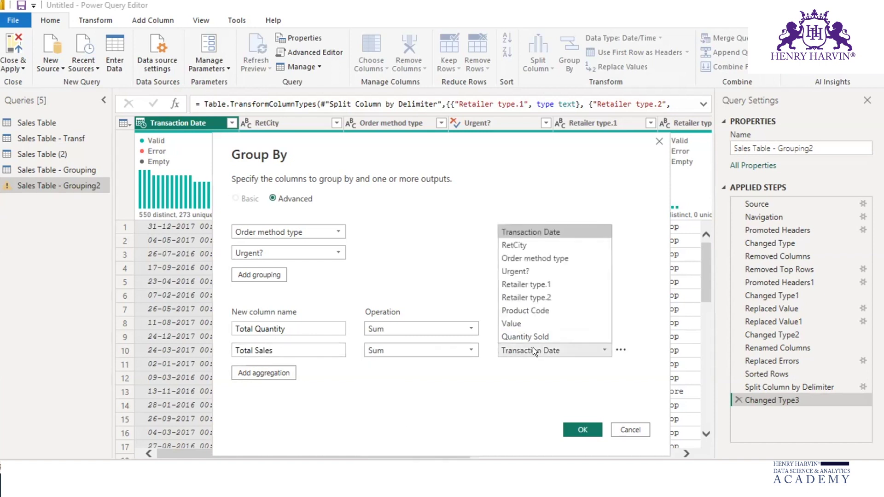
left_click(522, 323)
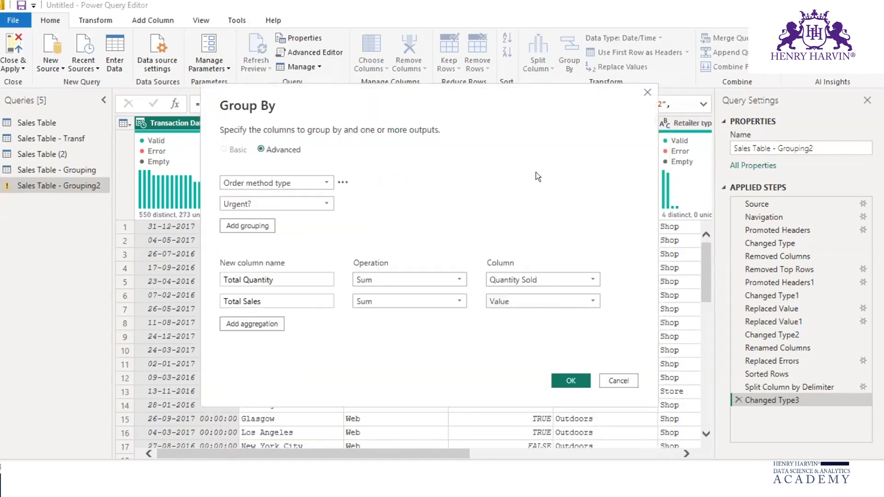
- Mark the Web rows' order method, Urgent? values and Total Quantity with the annotation pen, and clear the drawings
key("ctrl+shift+h")
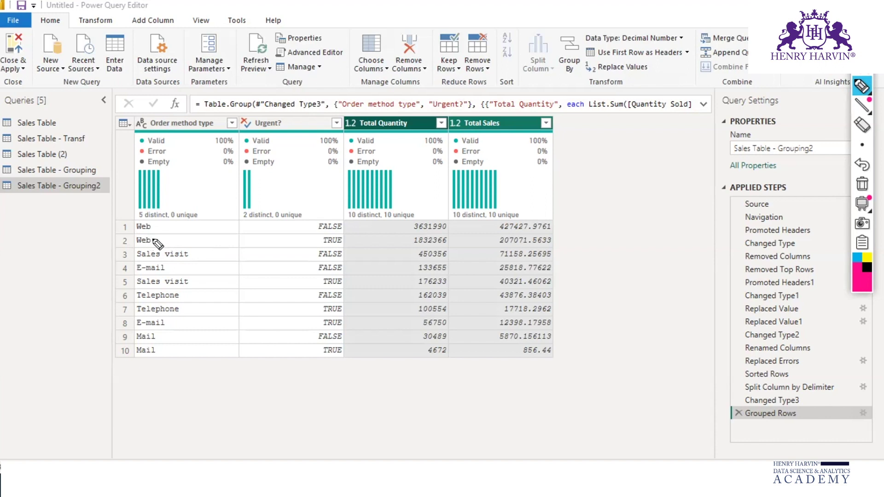
left_click_drag(136, 232, 165, 231)
mouse_move(309, 234)
left_mouse_down()
mouse_move(348, 231)
mouse_move(296, 235)
left_mouse_up()
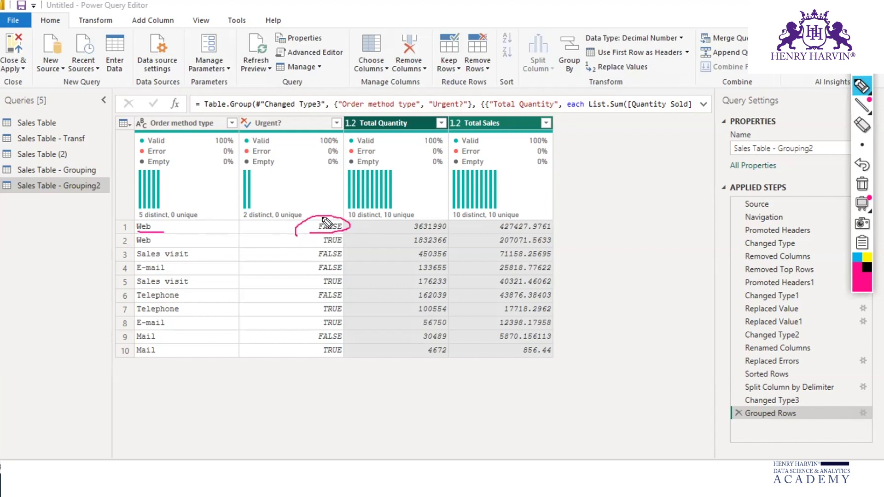
left_click_drag(406, 232, 446, 232)
mouse_move(329, 237)
left_mouse_down()
mouse_move(336, 250)
mouse_move(328, 237)
left_mouse_up()
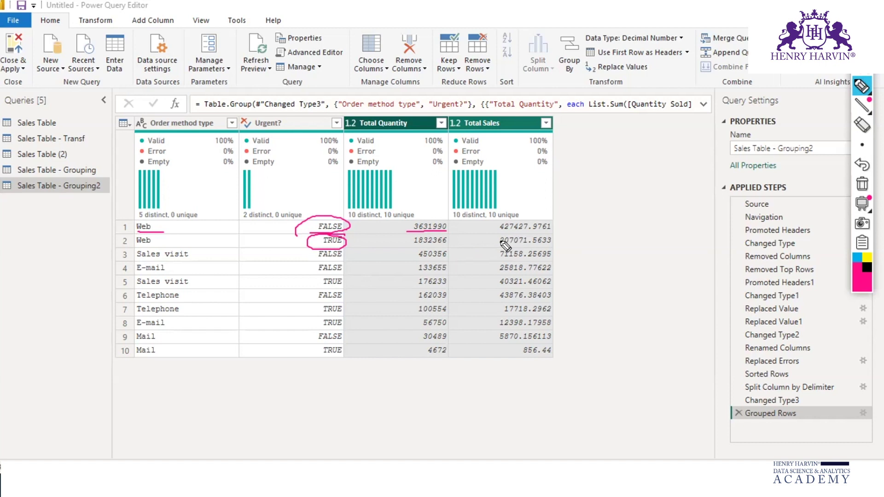
key("Escape")
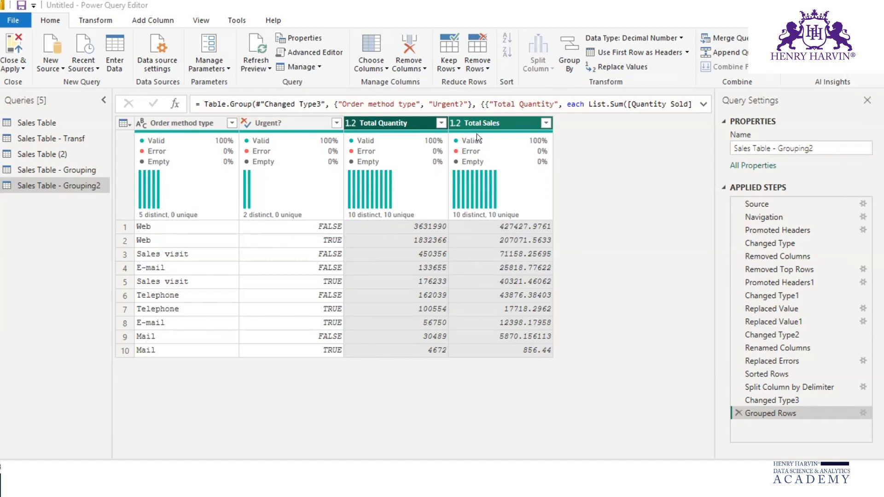
- Sort the grouped table by Total Sales in descending order
left_click(497, 118)
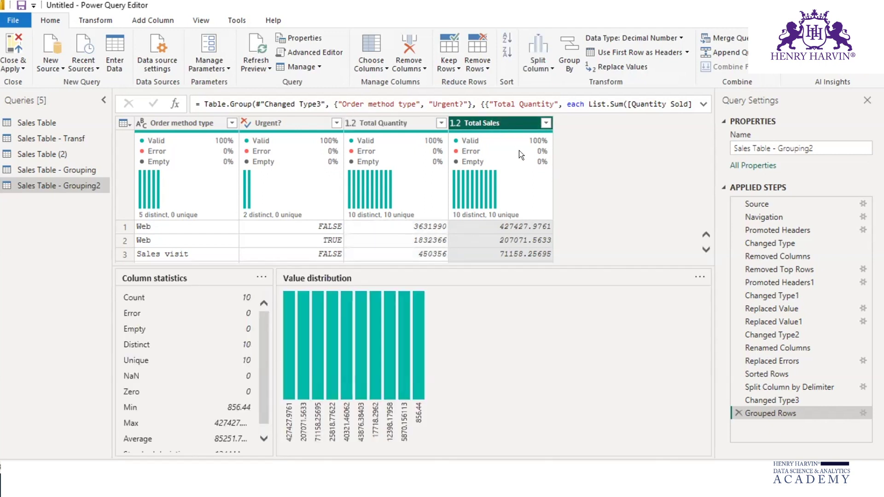
left_click(506, 52)
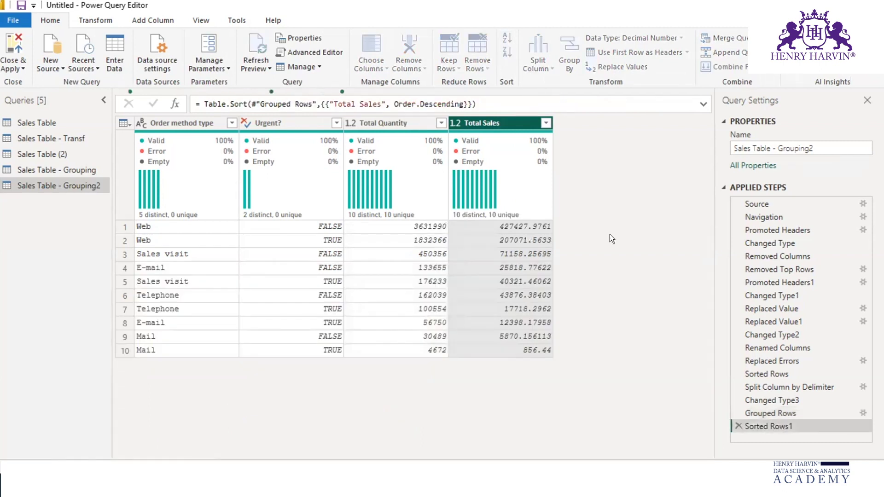